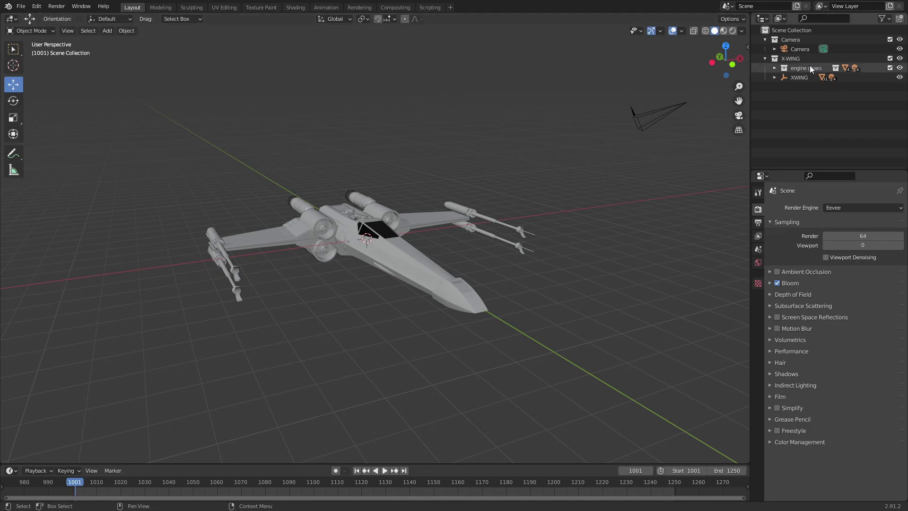
Step: Add a Sun light to the scene collection
left_click(789, 29)
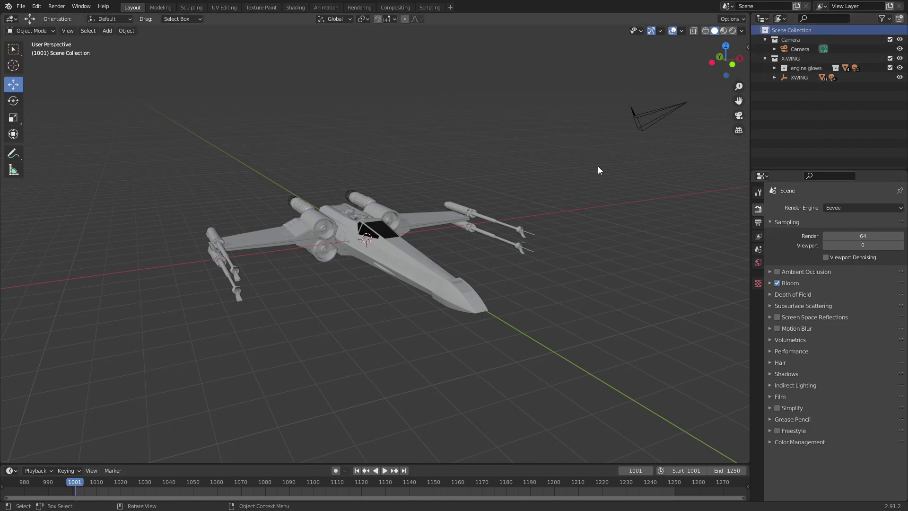
key("shift+a")
mouse_move(537, 174)
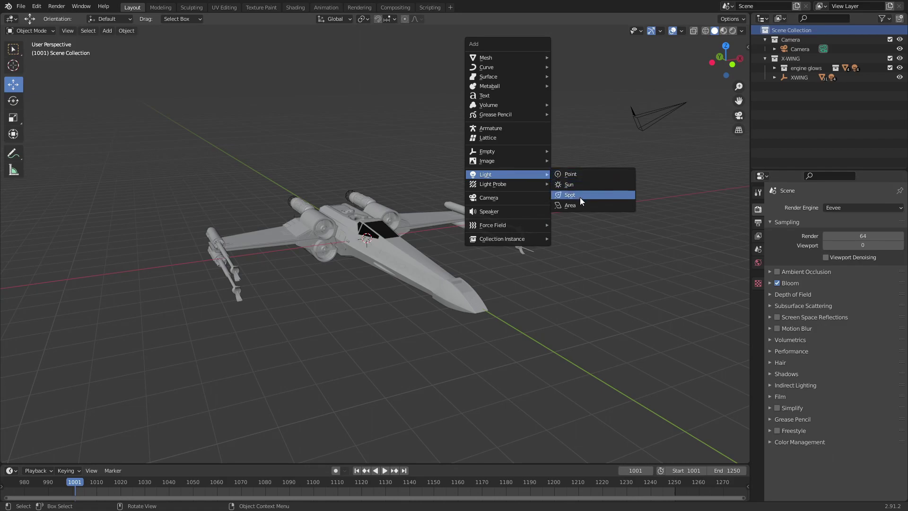
left_click(575, 185)
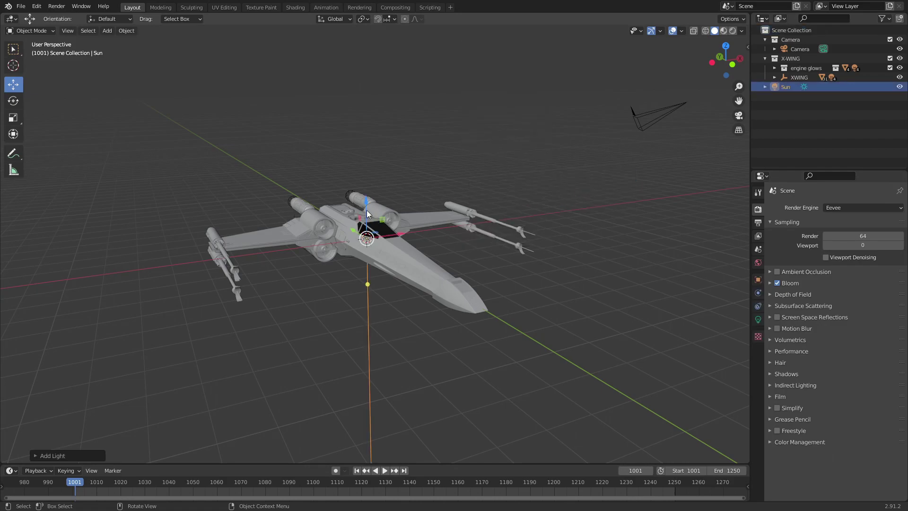
Step: Move the Sun up and right of the X-wing, aim it at the ship, and preview in Rendered shading
left_click_drag(367, 210, 534, 164)
key("shift+space")
key("r")
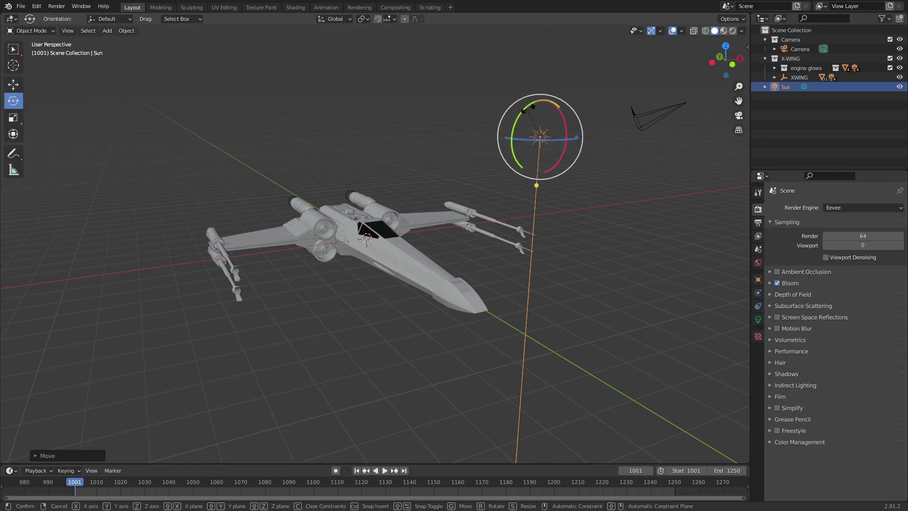
left_click_drag(529, 108, 581, 82)
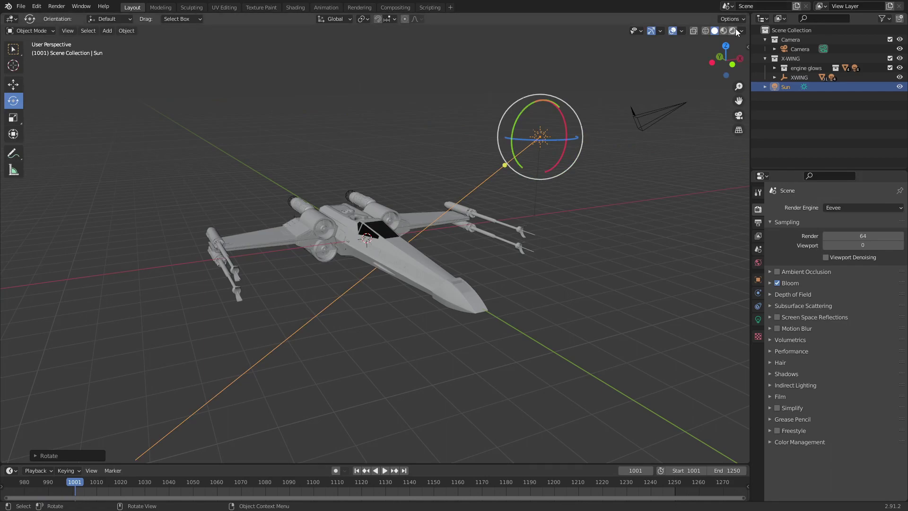
left_click(734, 30)
middle_click_drag(586, 98, 468, 199)
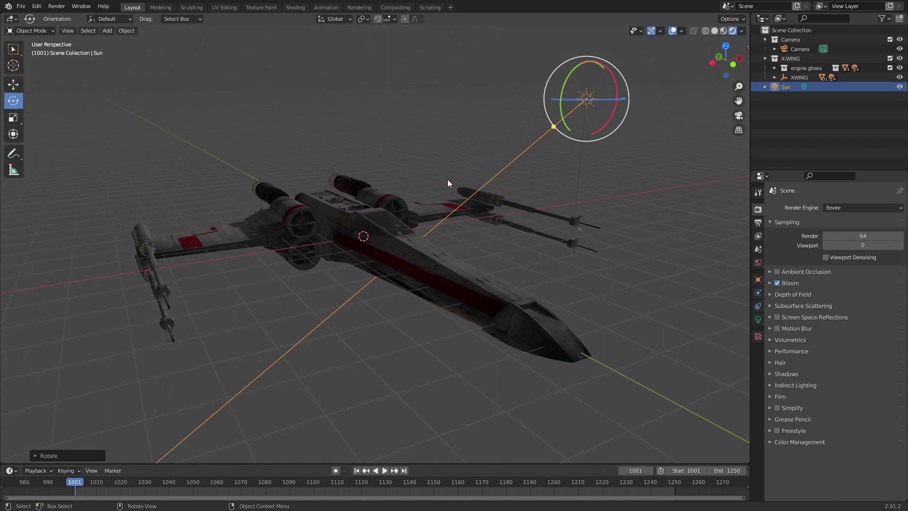
Step: Set the Sun light's Strength to 15
left_click(758, 319)
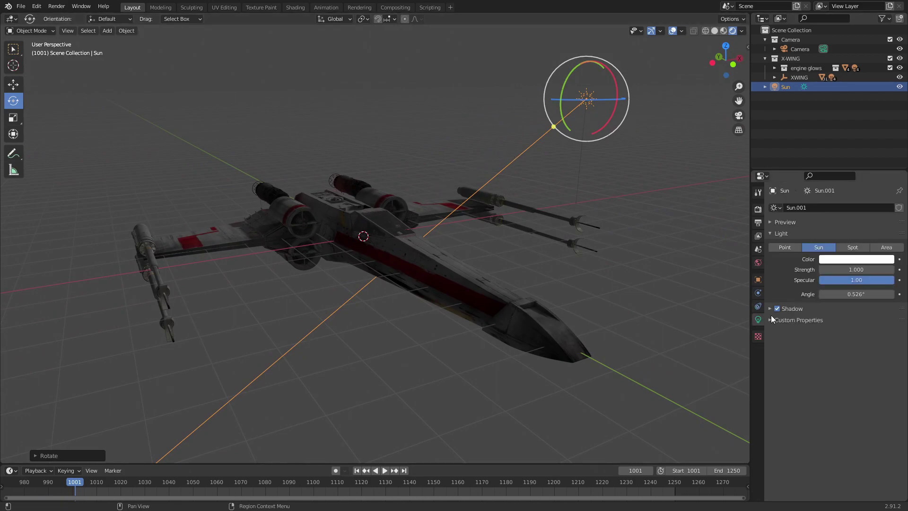
left_click(861, 271)
key("Return")
middle_click_drag(368, 232, 464, 227)
Step: Compare the Standard and Filmic view transforms in Color Management, keeping Filmic
left_click(758, 209)
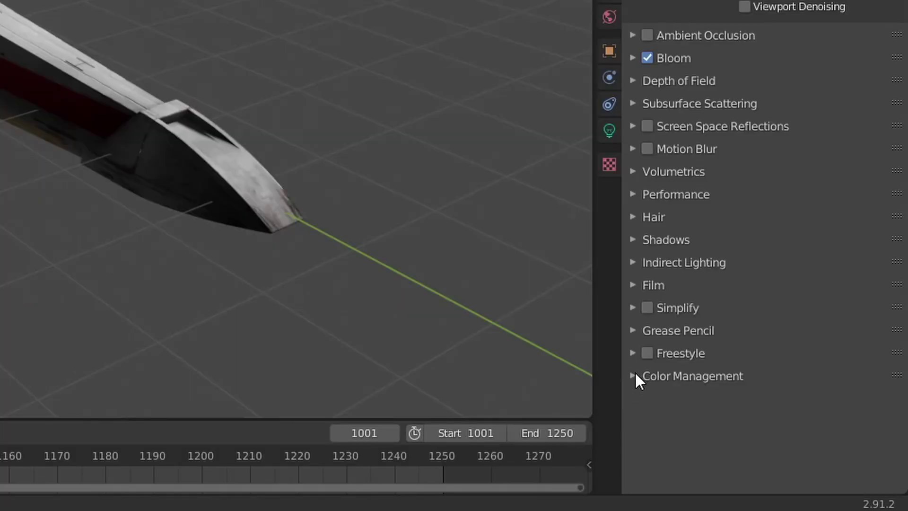
left_click(772, 442)
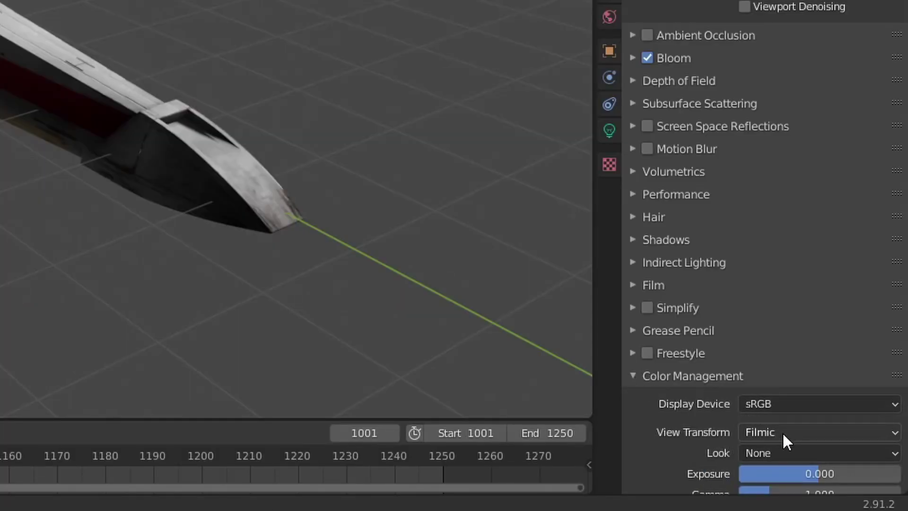
scroll(662, 426, "down", 4)
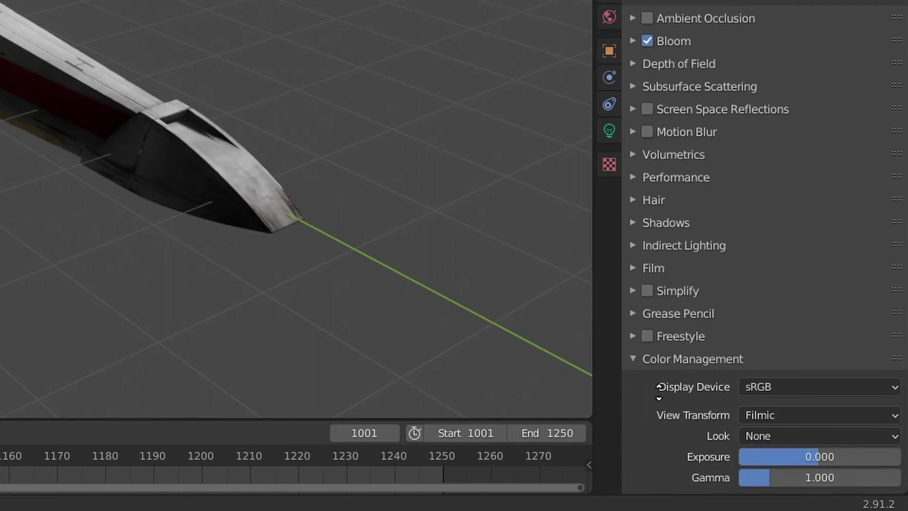
left_click(777, 365)
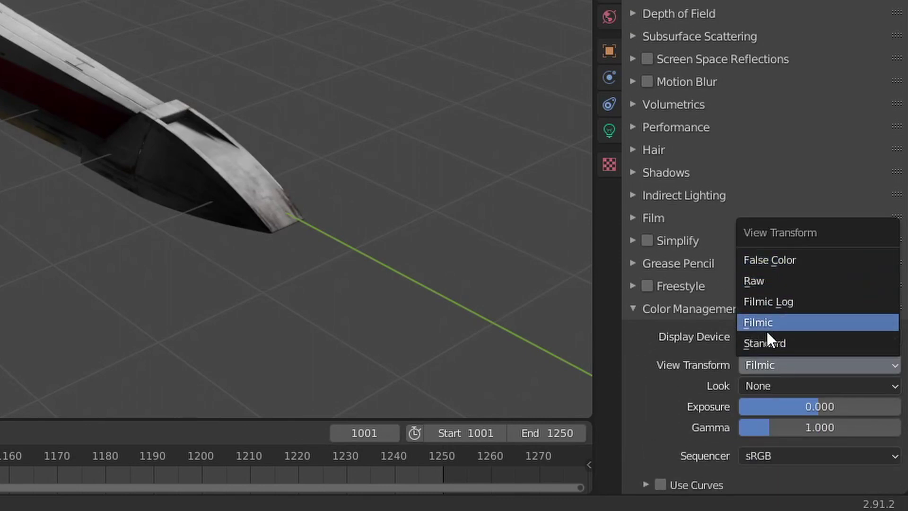
left_click(778, 344)
middle_click_drag(322, 234, 330, 308)
middle_click_drag(433, 224, 567, 246)
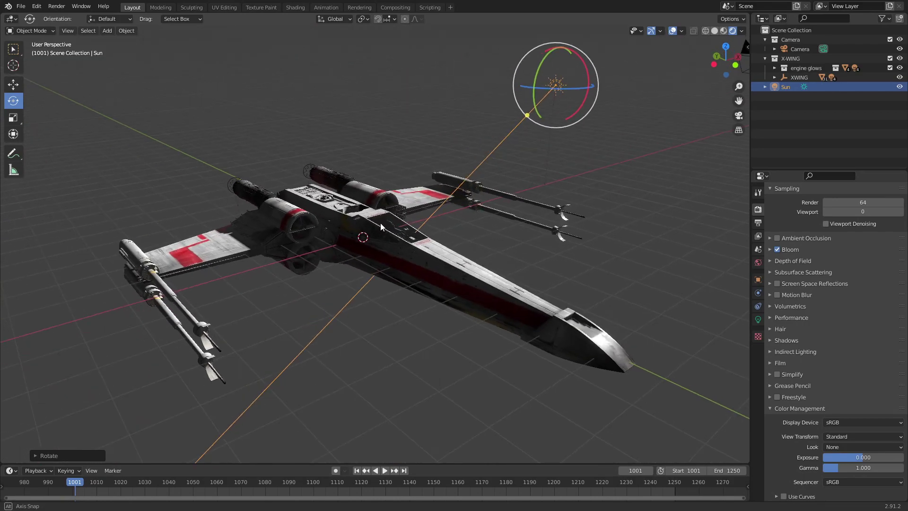
left_click(850, 436)
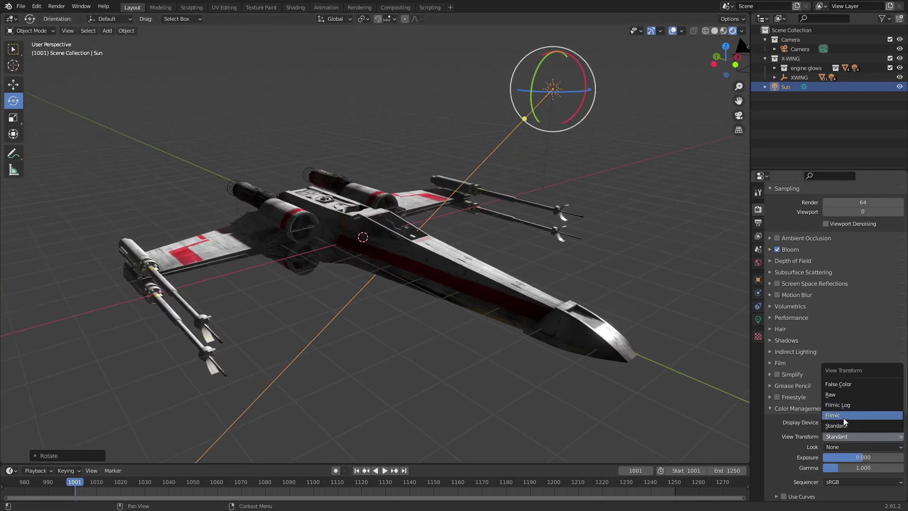
left_click(843, 417)
middle_click_drag(660, 359, 429, 232)
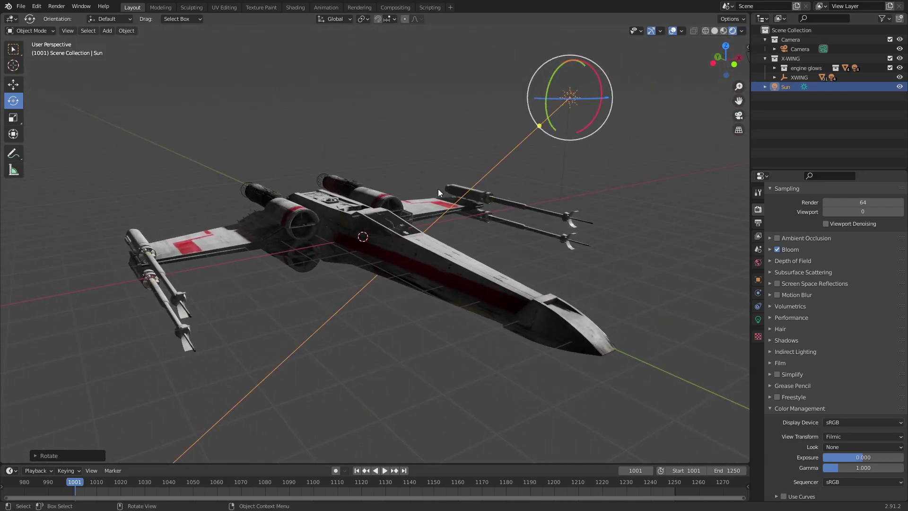
middle_click_drag(365, 229, 403, 239)
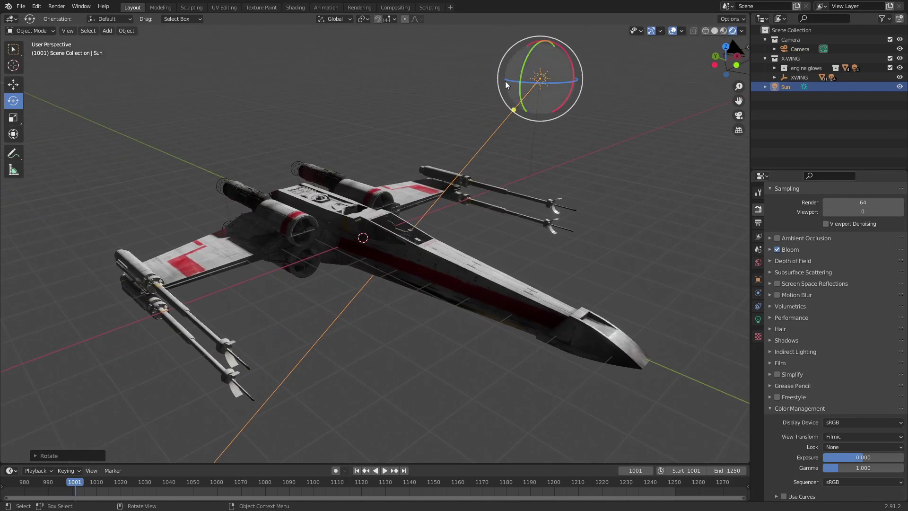
Step: Raise the Sun's Strength to 100, then settle on 20
left_click(758, 319)
left_click(853, 270)
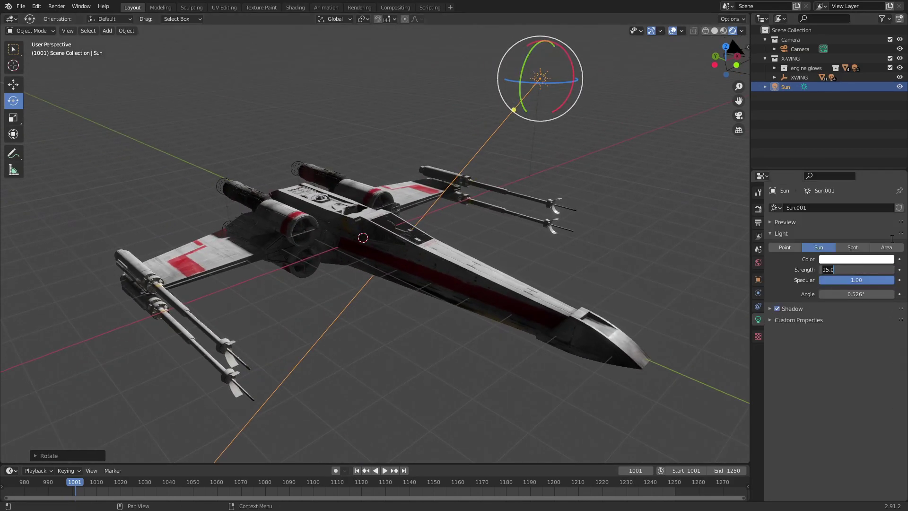
type("1")
key("Return")
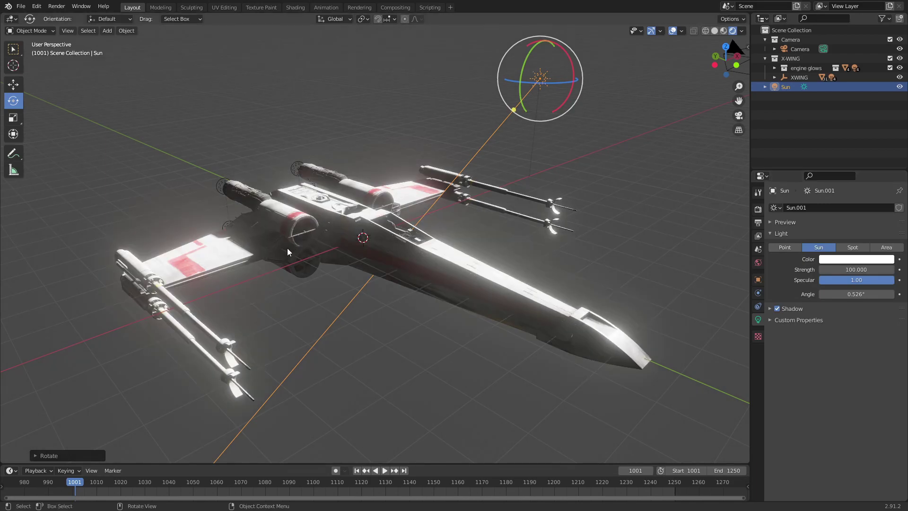
middle_click_drag(408, 230, 491, 224)
left_click(856, 270)
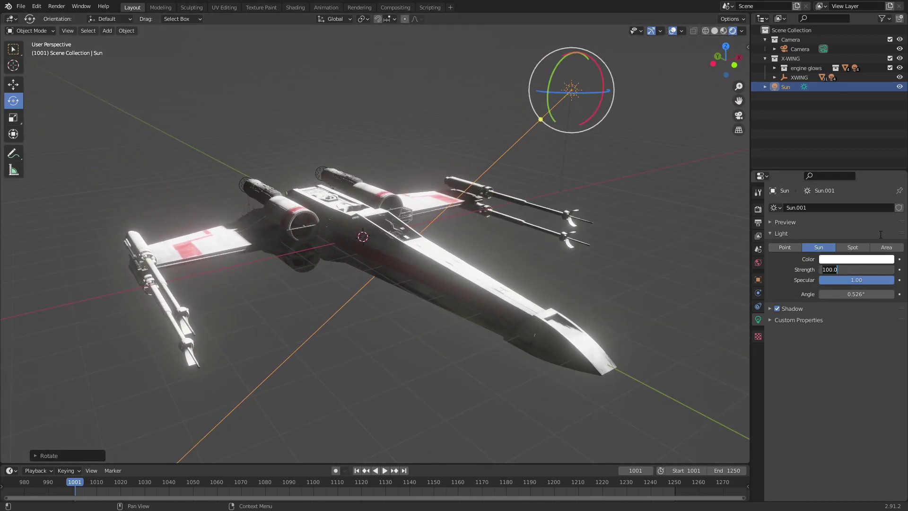
type("20")
key("Return")
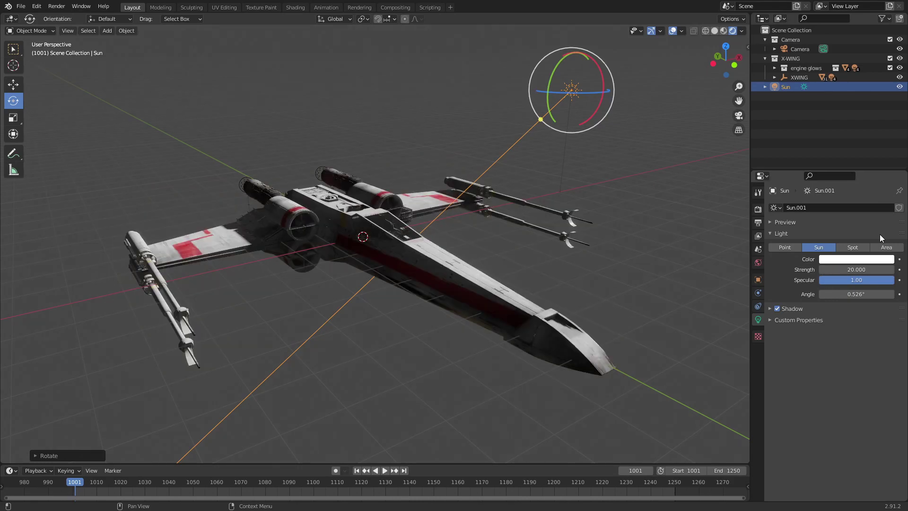
middle_click_drag(437, 233, 506, 220)
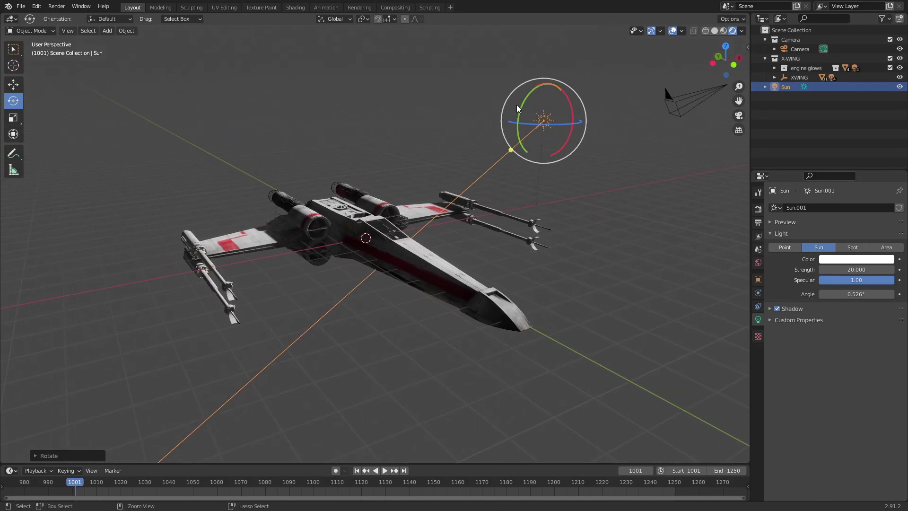
Step: Set transform orientation to Local and tilt the Sun around its local X axis
left_click(341, 19)
left_click(330, 57)
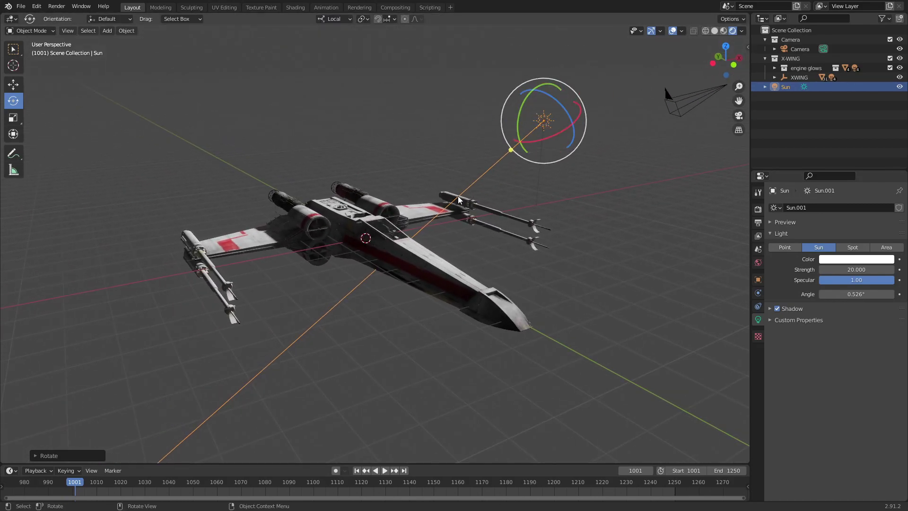
middle_click_drag(458, 196, 492, 151)
left_click_drag(507, 135, 496, 140)
middle_click_drag(432, 189, 409, 232)
key("KP_6")
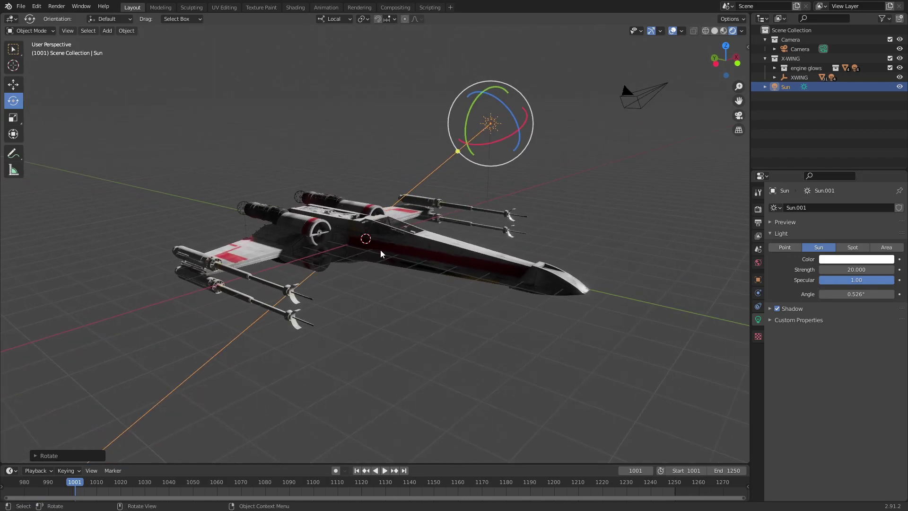
scroll(447, 203, "up", 3)
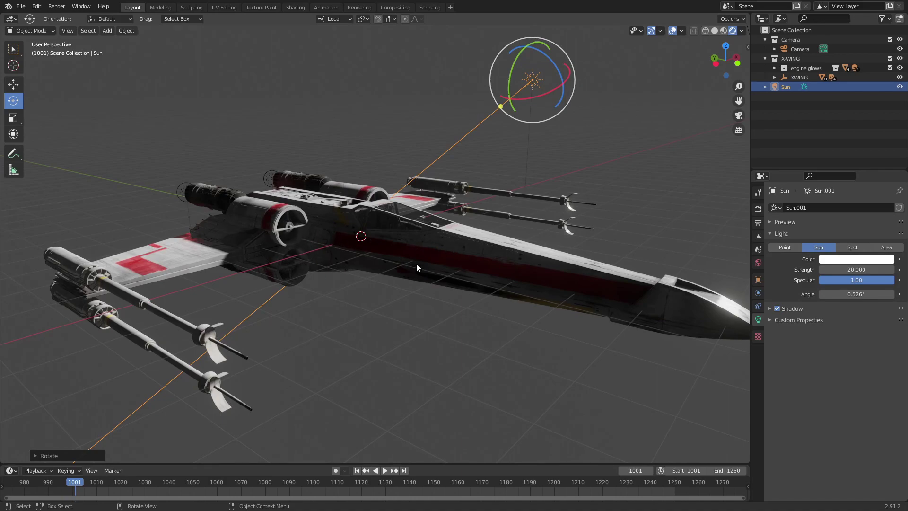
Step: Try the World background colour at black, then progressively brighter greys
left_click(758, 262)
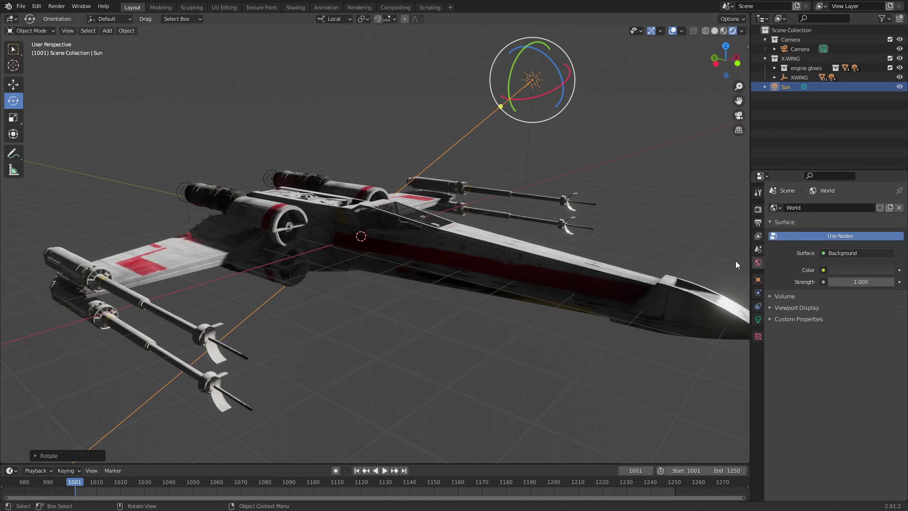
left_click(860, 270)
left_click_drag(898, 202, 876, 222)
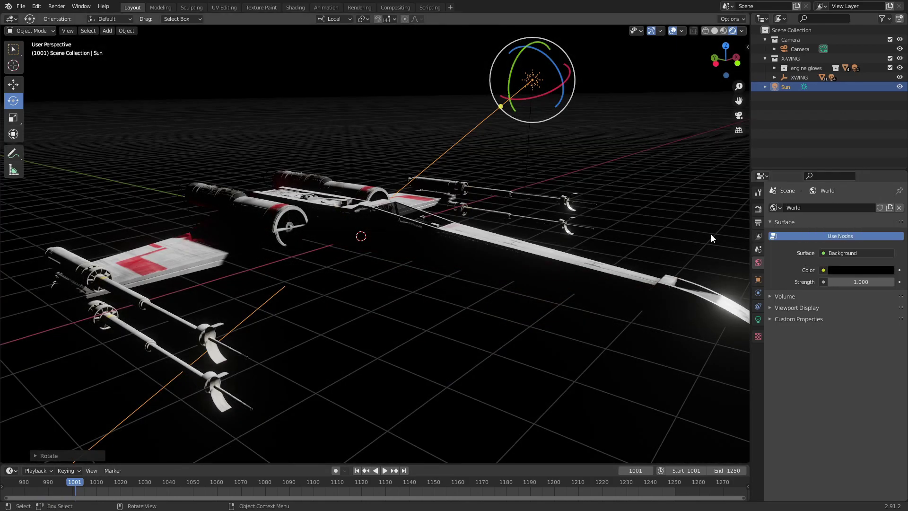
left_click(815, 149)
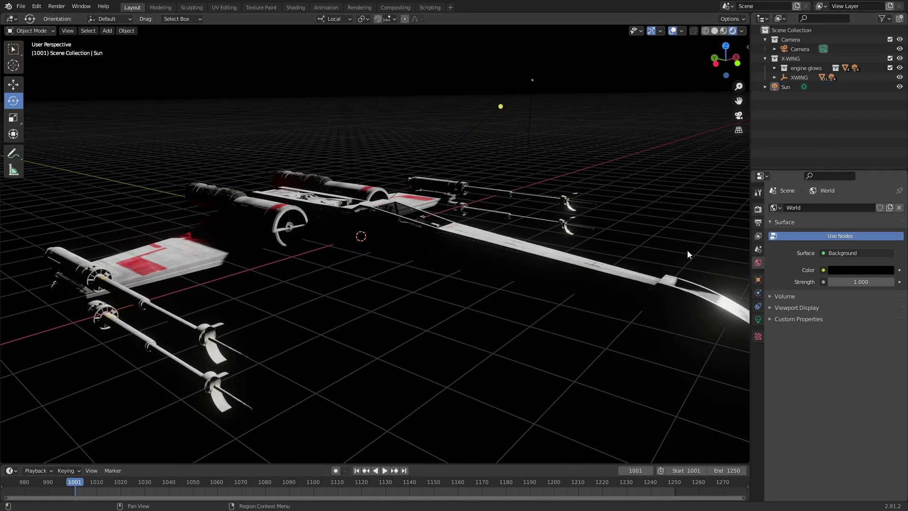
left_click(856, 272)
left_click_drag(886, 203, 885, 184)
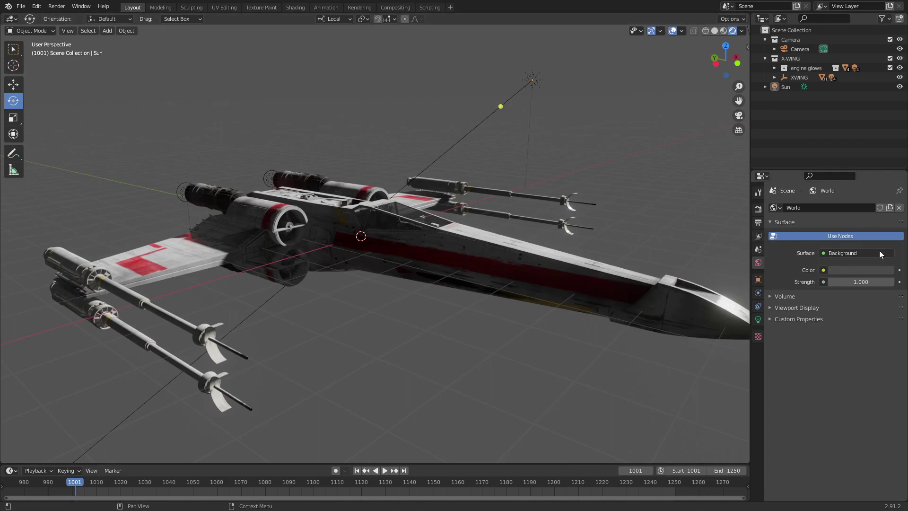
left_click(857, 270)
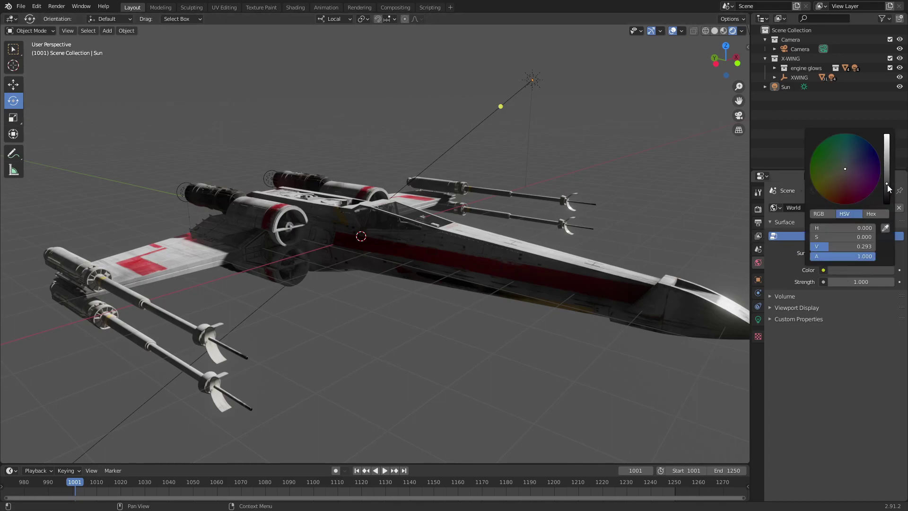
left_click_drag(886, 184, 887, 169)
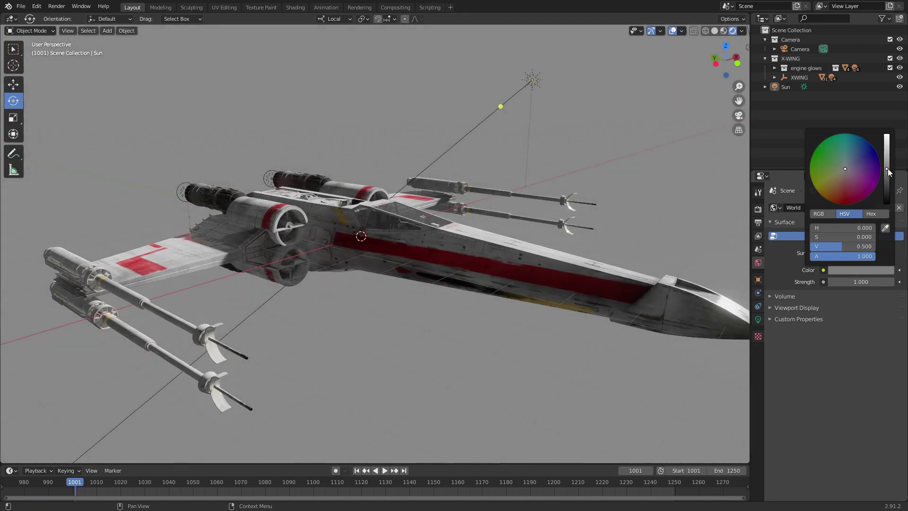
Step: Test Film Transparent in the render settings, then turn it back off
left_click(758, 209)
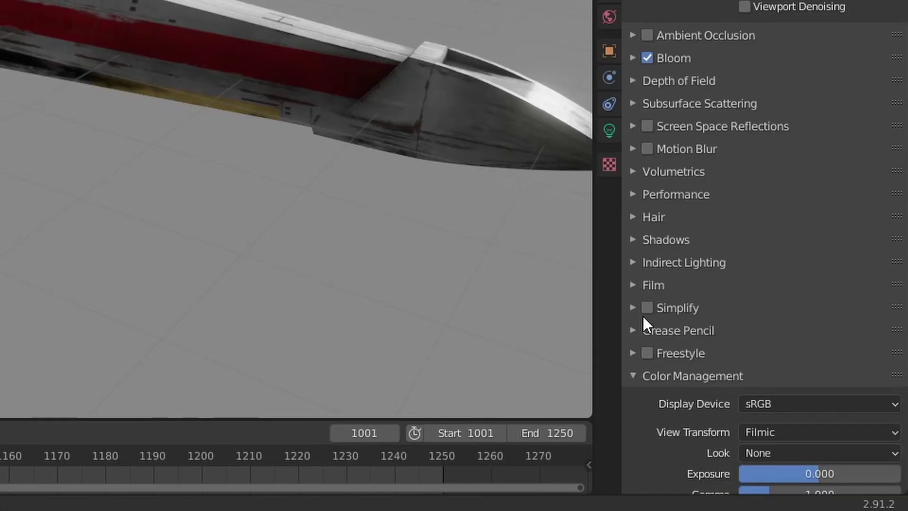
left_click(634, 285)
scroll(690, 265, "down", 4)
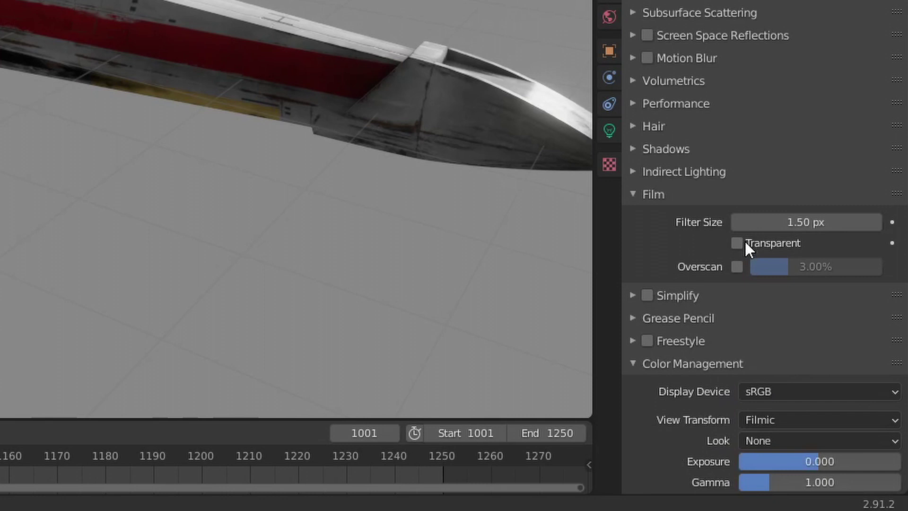
left_click(738, 248)
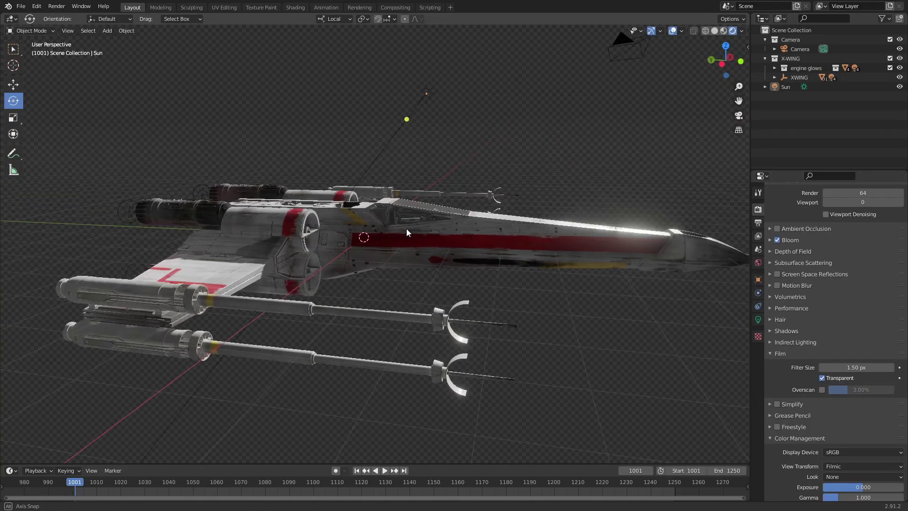
mouse_move(391, 231)
middle_mouse_down()
mouse_move(443, 237)
mouse_move(416, 225)
mouse_move(449, 226)
mouse_move(436, 272)
mouse_move(427, 237)
mouse_move(421, 248)
mouse_move(470, 209)
mouse_move(432, 231)
mouse_move(481, 216)
mouse_move(428, 237)
mouse_move(378, 239)
mouse_move(398, 234)
mouse_move(311, 186)
middle_mouse_up()
left_click(821, 378)
middle_click_drag(374, 210, 469, 198)
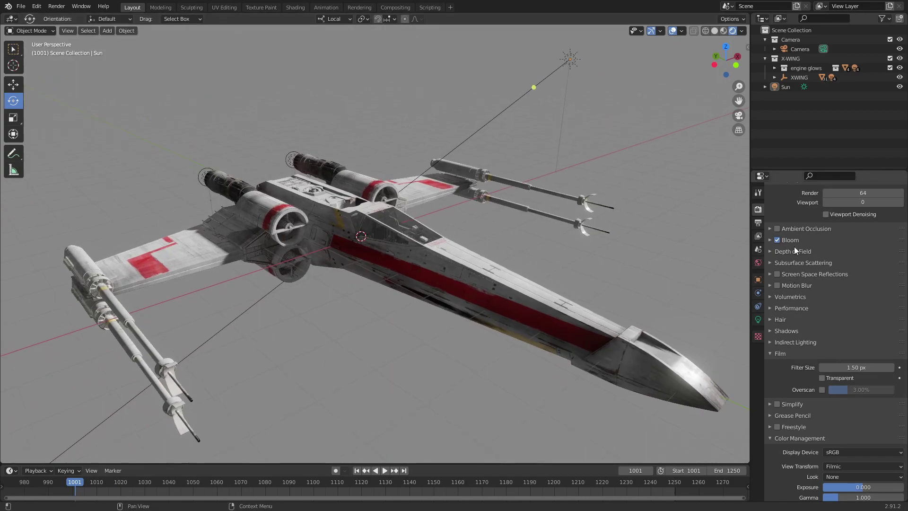
Step: Set the World background colour to black and hide the viewport floor grid
left_click(757, 263)
left_click(860, 269)
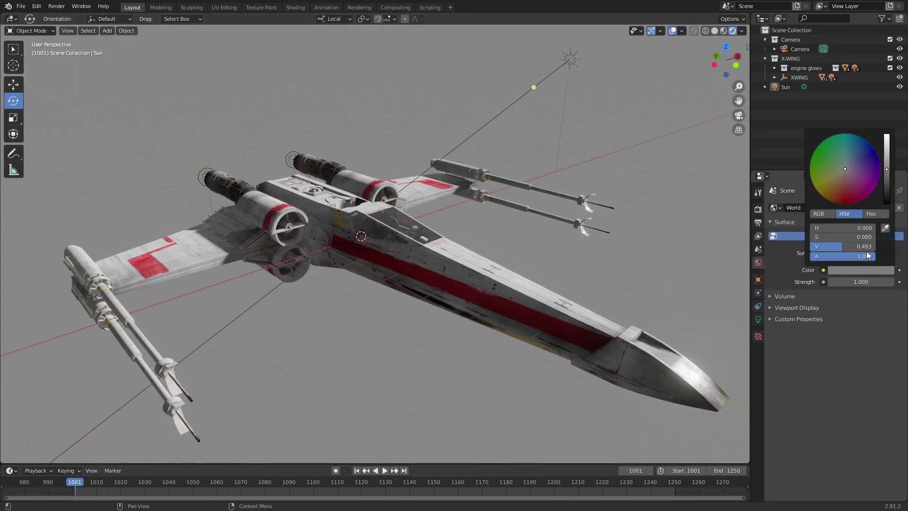
left_click(886, 203)
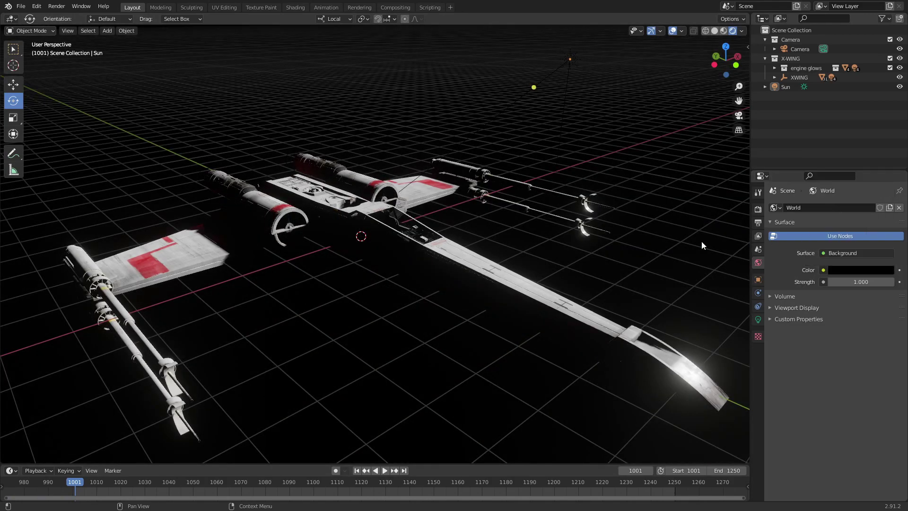
left_click(681, 31)
left_click(661, 77)
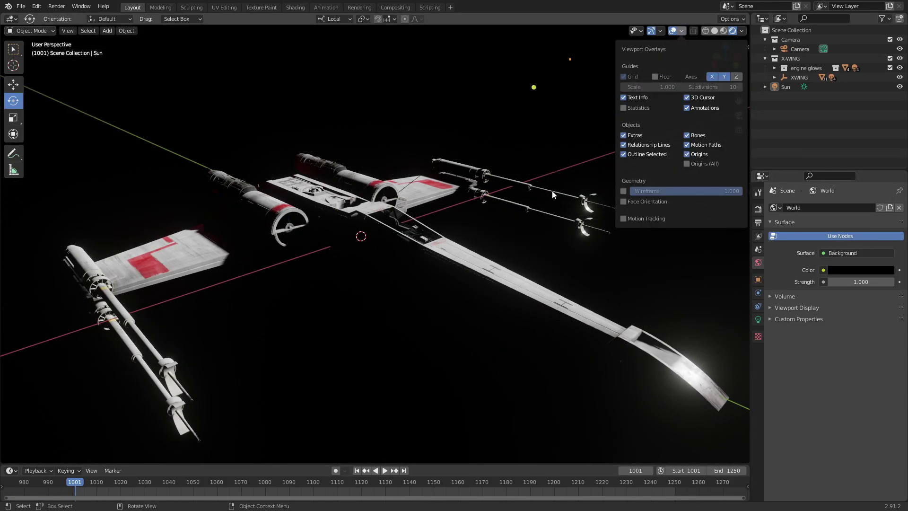
middle_click_drag(372, 225, 438, 208)
scroll(438, 208, "down", 3)
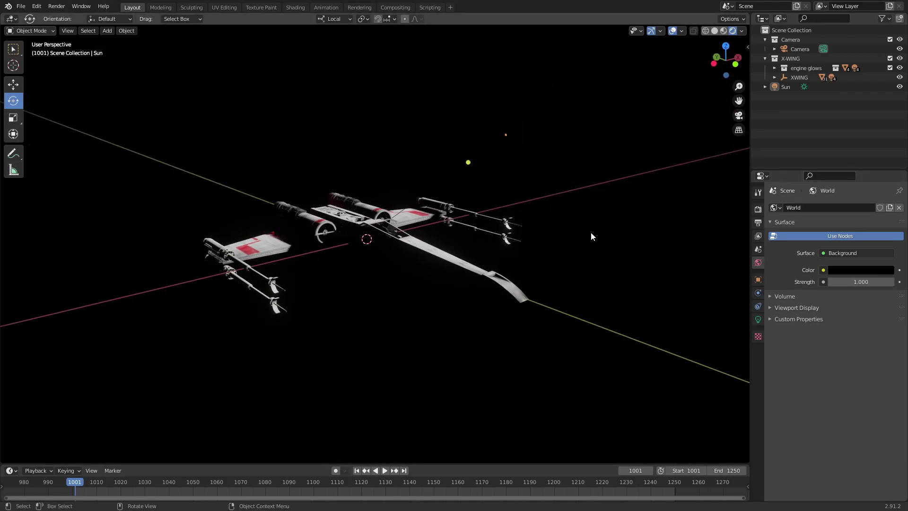
Step: Switch the render engine from Eevee to Cycles
left_click(758, 209)
left_click(848, 207)
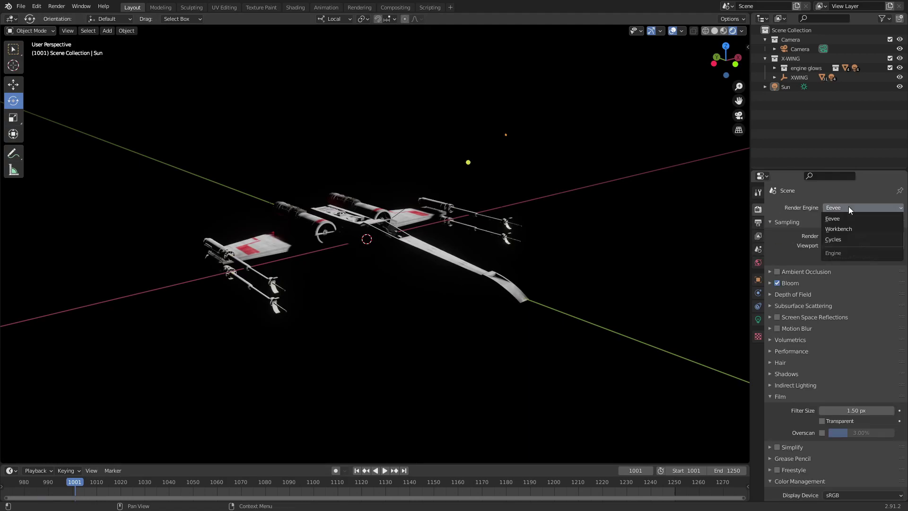
left_click(833, 239)
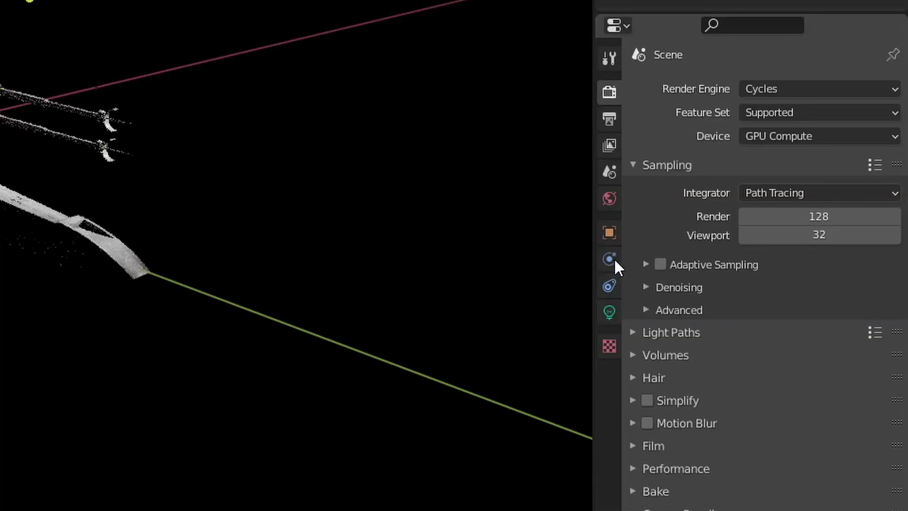
Step: Test world Ambient Occlusion with a factor around 0.14, then turn it off
left_click(758, 263)
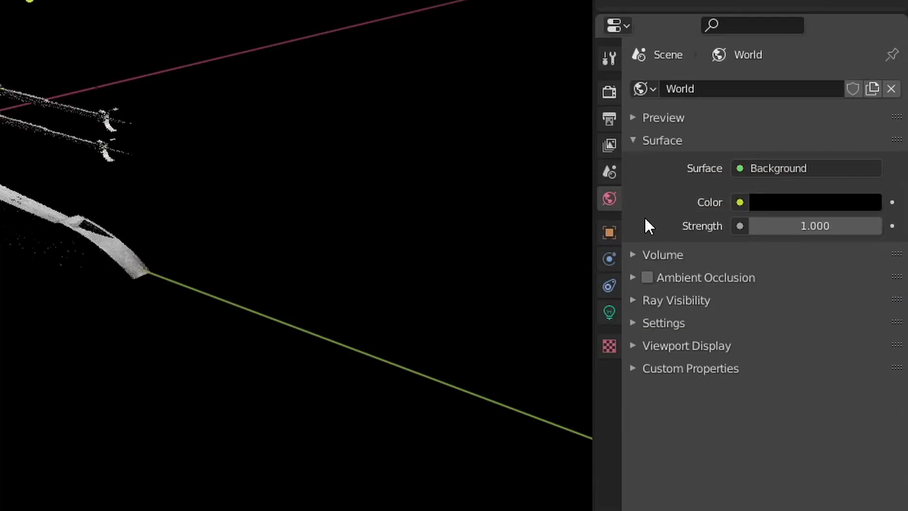
left_click(646, 277)
left_click(632, 277)
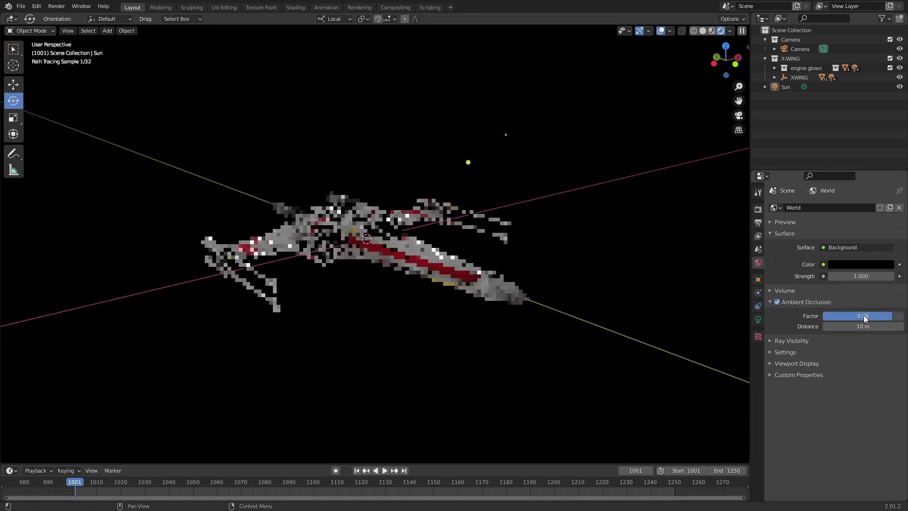
mouse_move(820, 304)
left_mouse_down()
mouse_move(706, 312)
mouse_move(831, 316)
left_mouse_up()
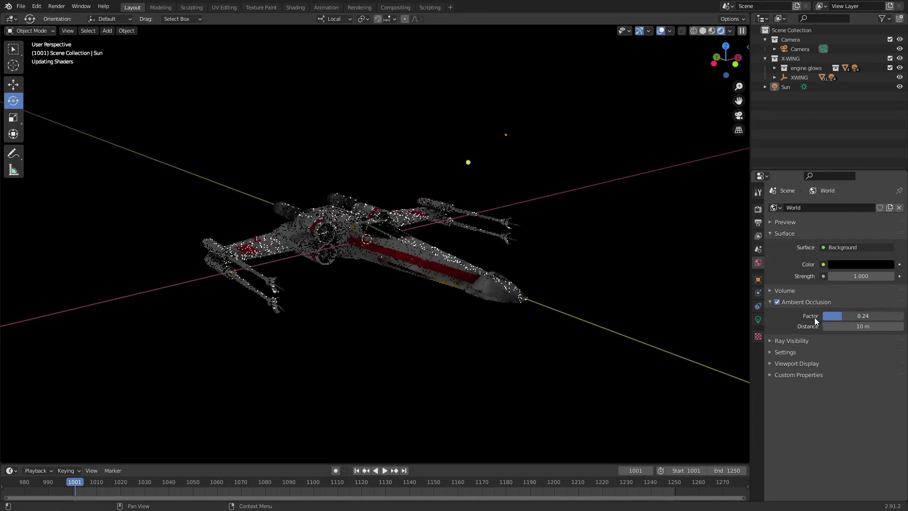
scroll(278, 245, "up", 3)
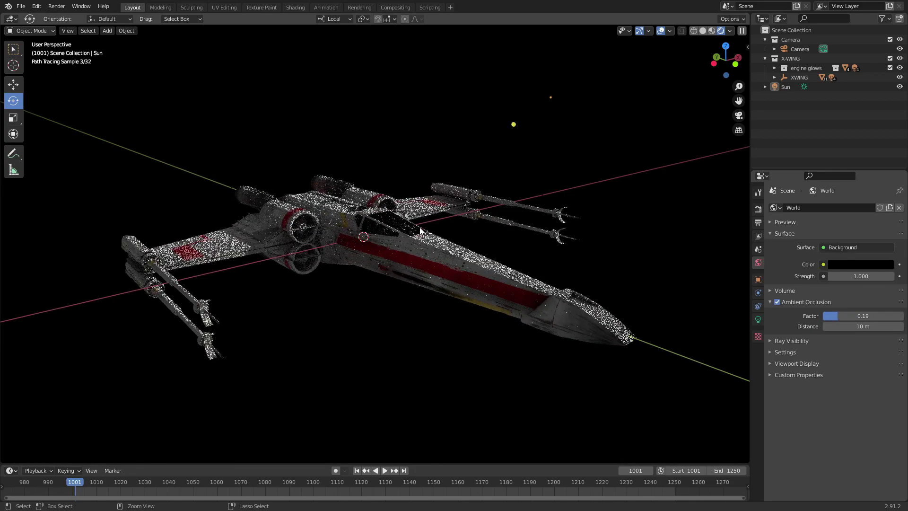
middle_click_drag(376, 240, 430, 245)
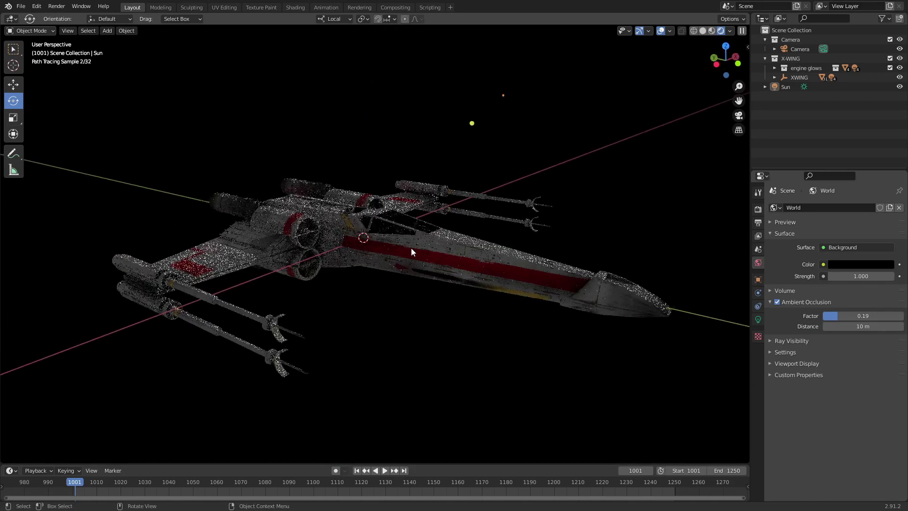
middle_click_drag(411, 249, 373, 268)
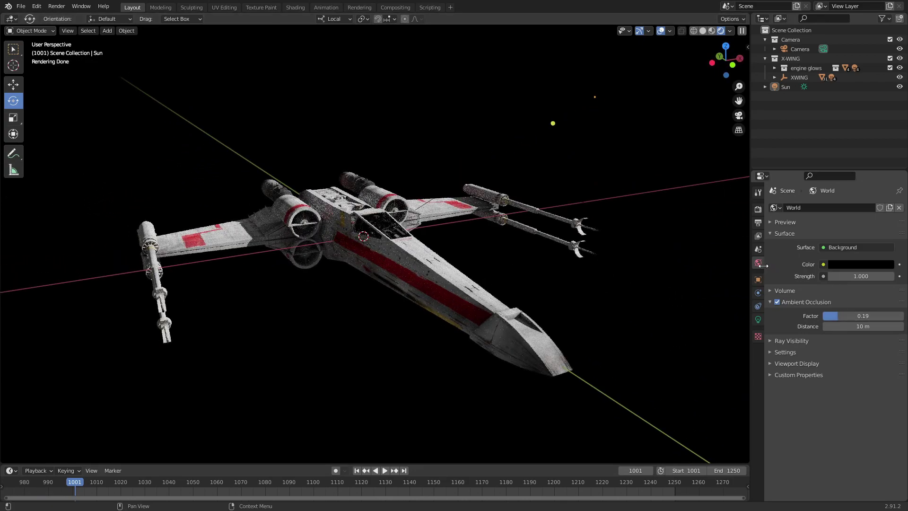
middle_click_drag(290, 277, 363, 273)
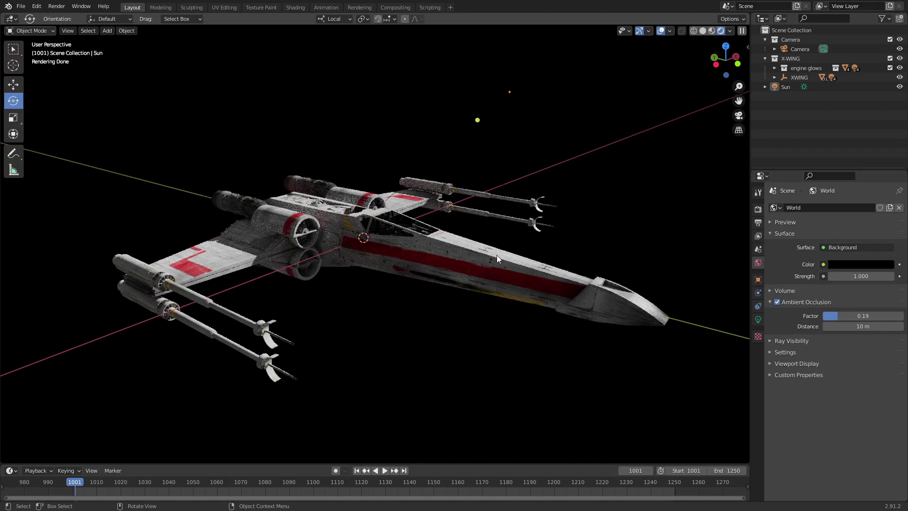
left_click_drag(830, 314, 828, 314)
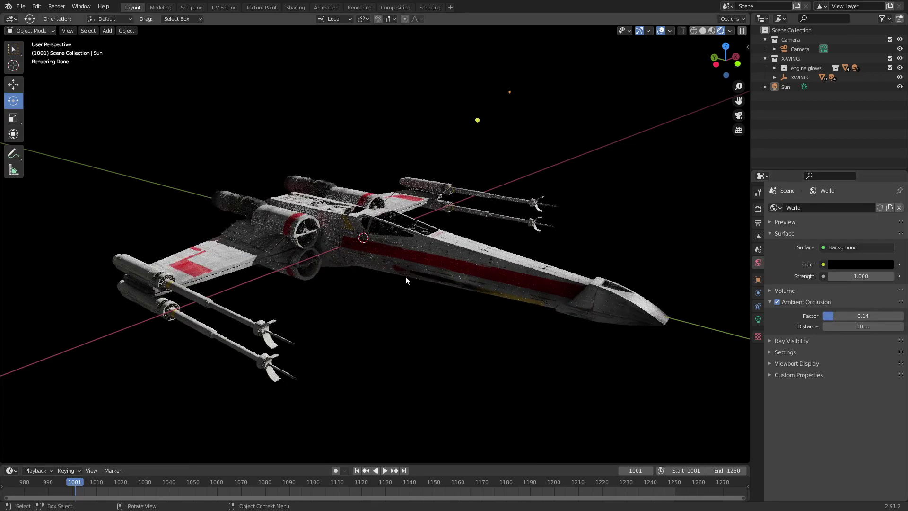
left_click(777, 302)
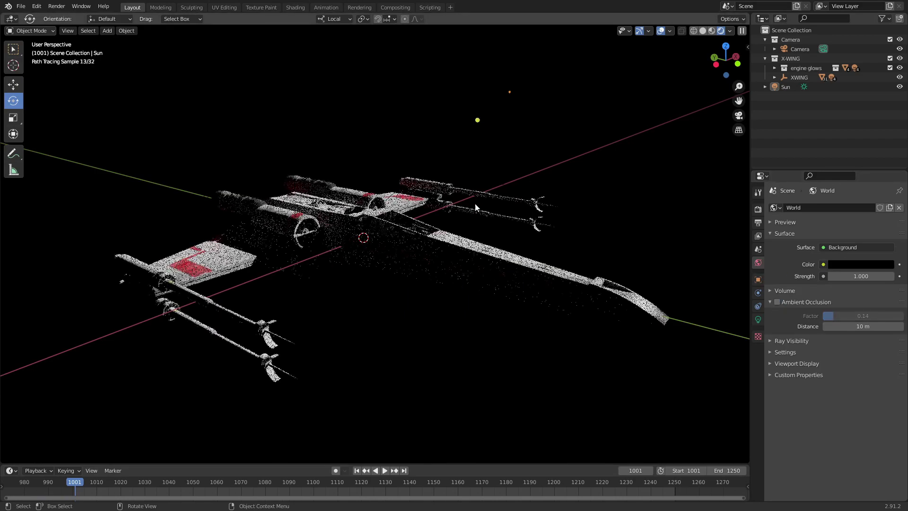
Step: Check the render engine list, then add a new empty collection in the Outliner
left_click(757, 208)
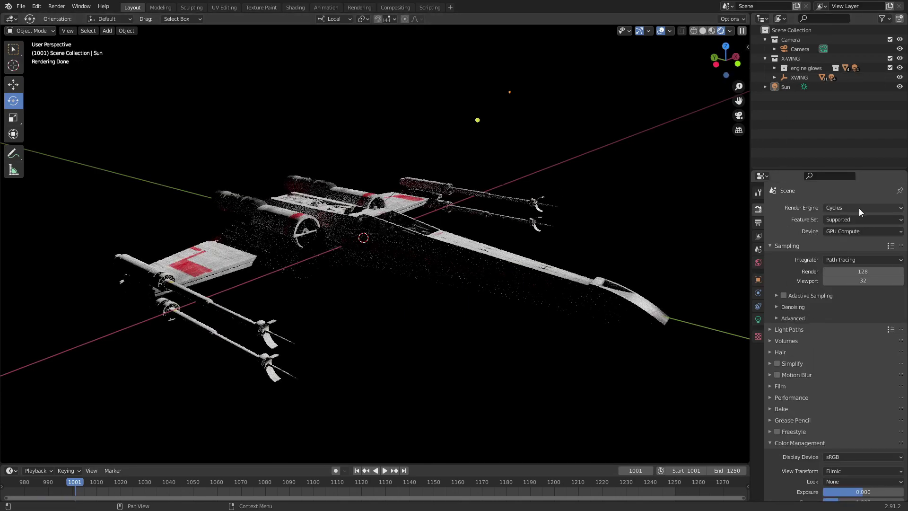
left_click(859, 208)
middle_click_drag(490, 214, 441, 225)
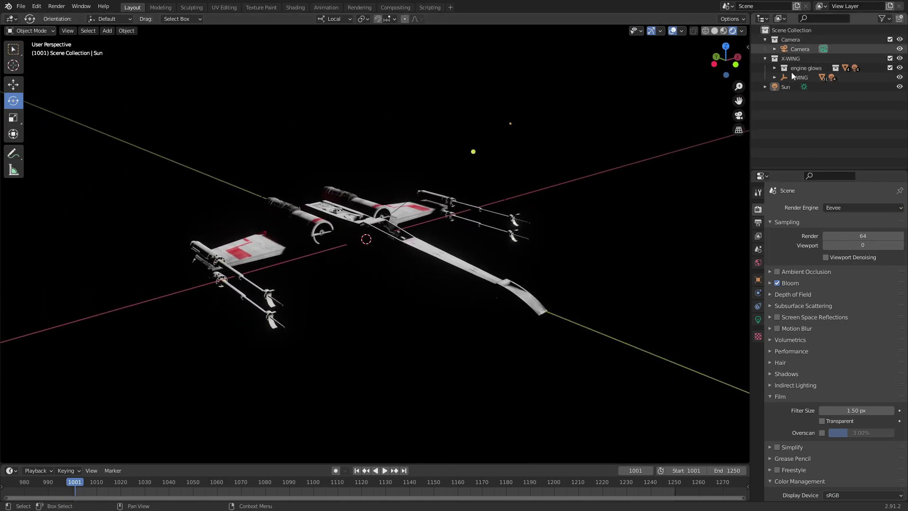
right_click(782, 107)
left_click(648, 209)
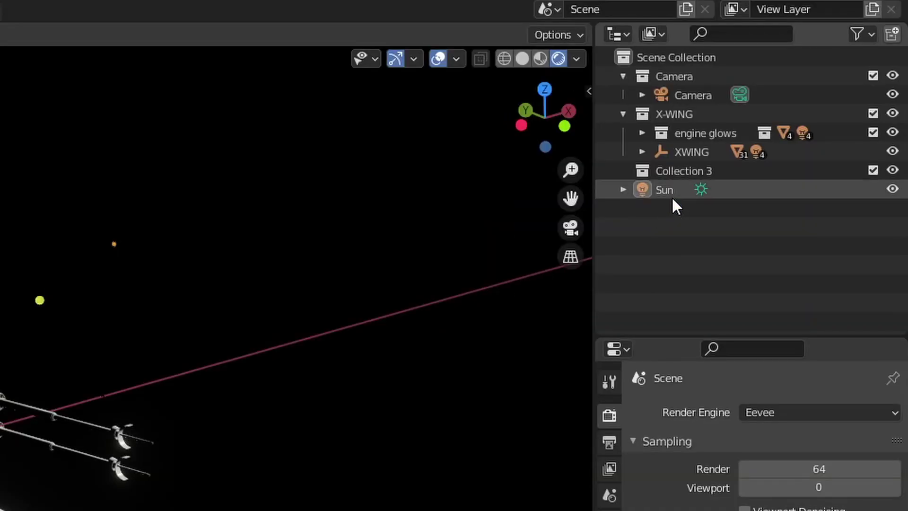
Step: Rename the collection to LIGHTS, move the Sun into it, and drag it to the top
double_click(672, 169)
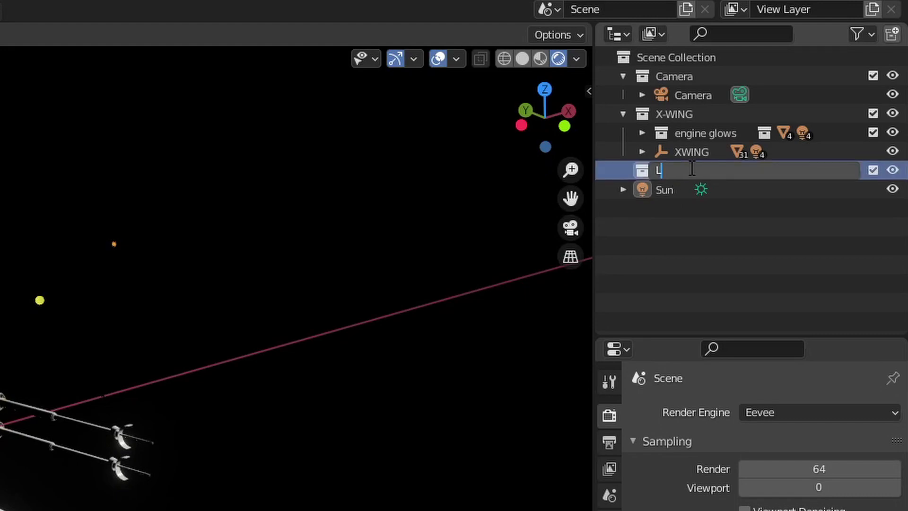
type("LIGHTS")
key("Return")
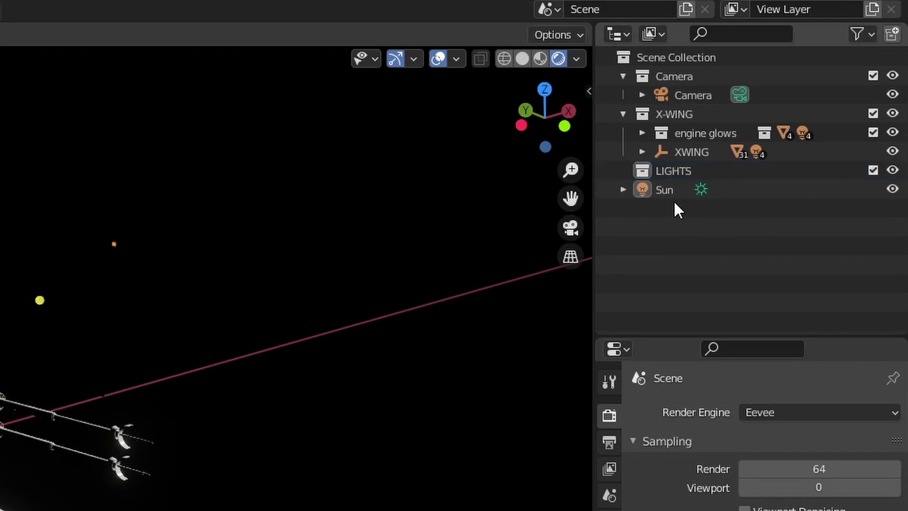
left_click_drag(673, 191, 686, 75)
left_click(668, 172)
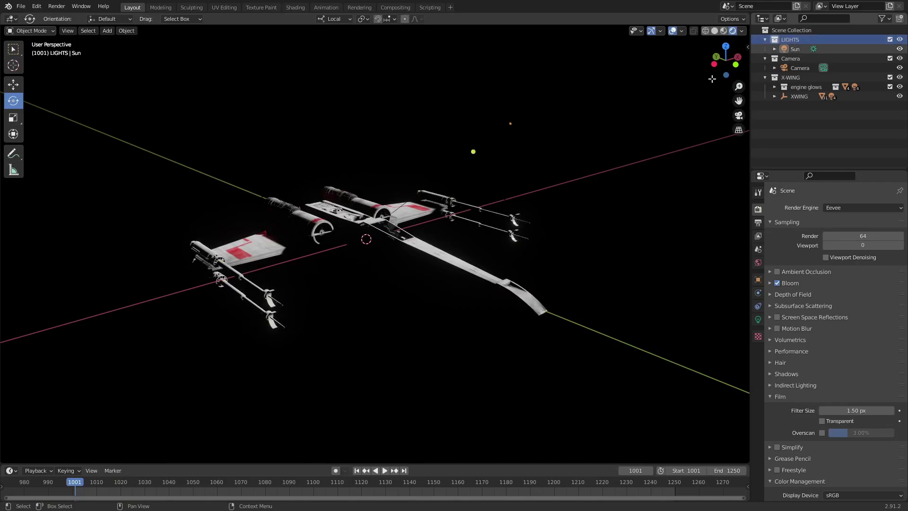
Step: Add an Area light and move it down-left away from the X-wing
key("shift+a")
mouse_move(382, 215)
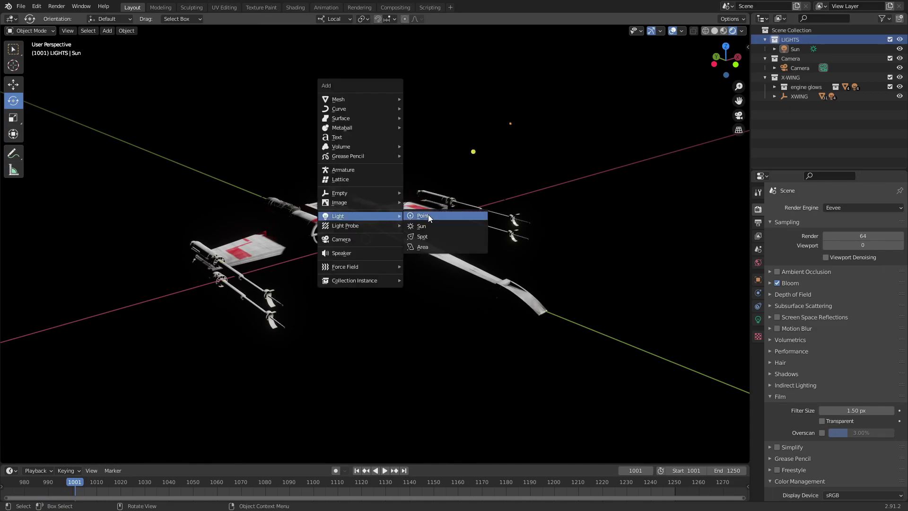
left_click(419, 247)
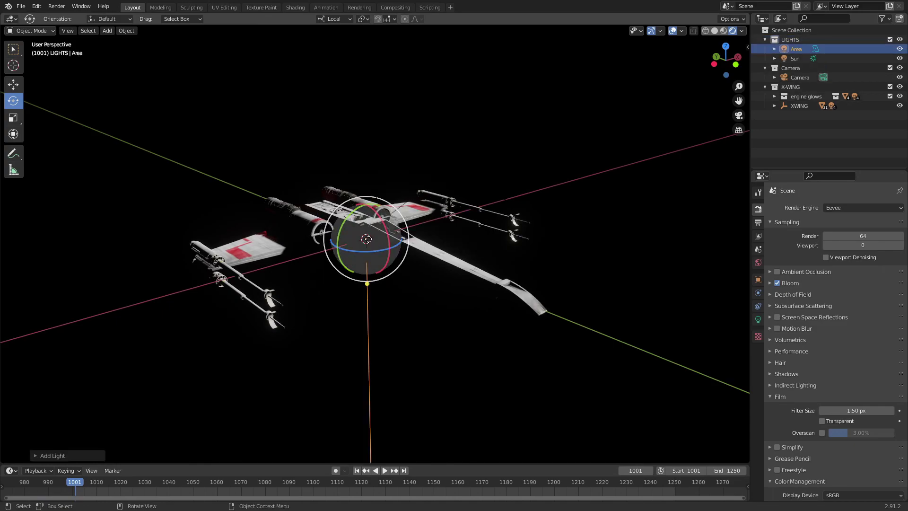
key("shift+space")
key("g")
left_click_drag(381, 235, 141, 309)
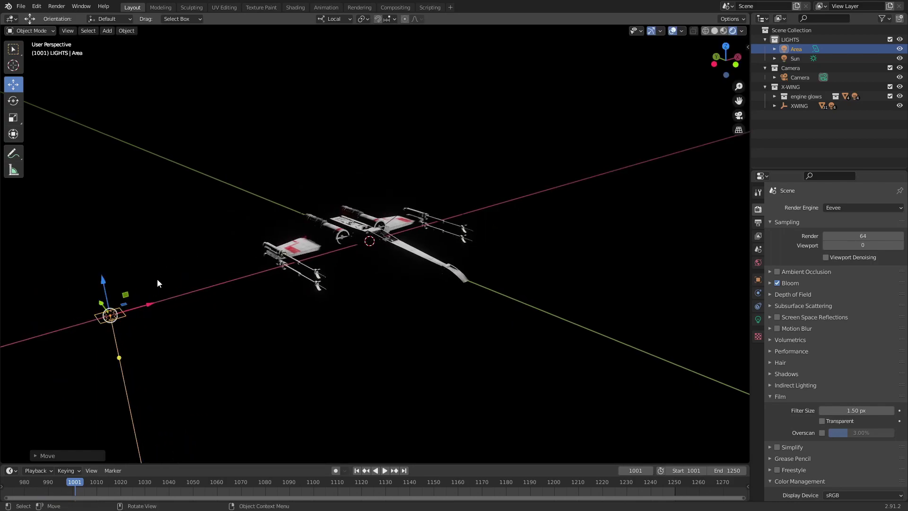
Step: Rotate the area light about 90 degrees toward the ship and reposition it beside it
key("shift+space")
key("r")
left_click_drag(85, 287, 599, 169)
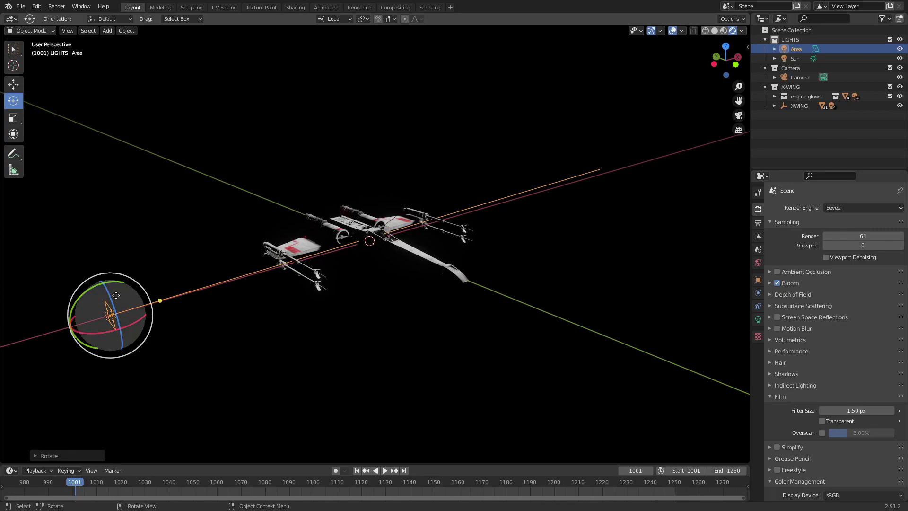
middle_click_drag(135, 291, 248, 379)
key("shift+space")
key("g")
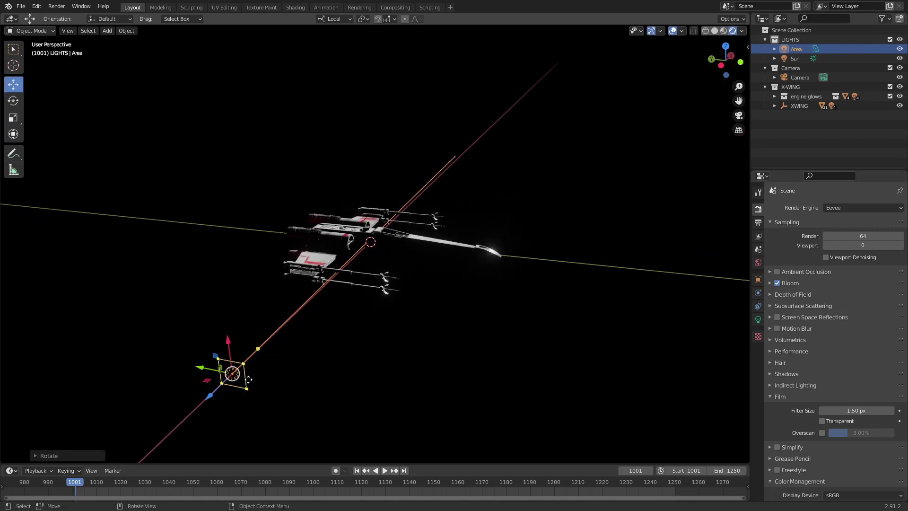
left_click_drag(197, 369, 335, 371)
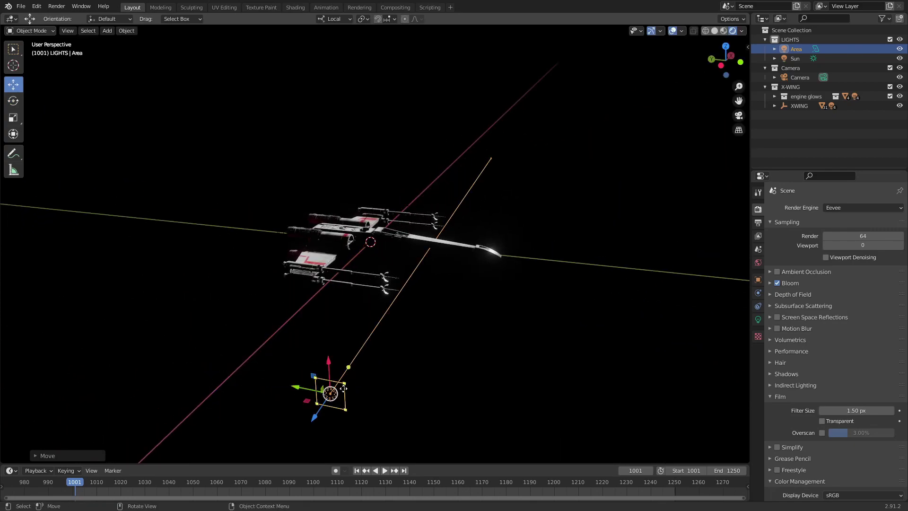
middle_click_drag(344, 388, 325, 339)
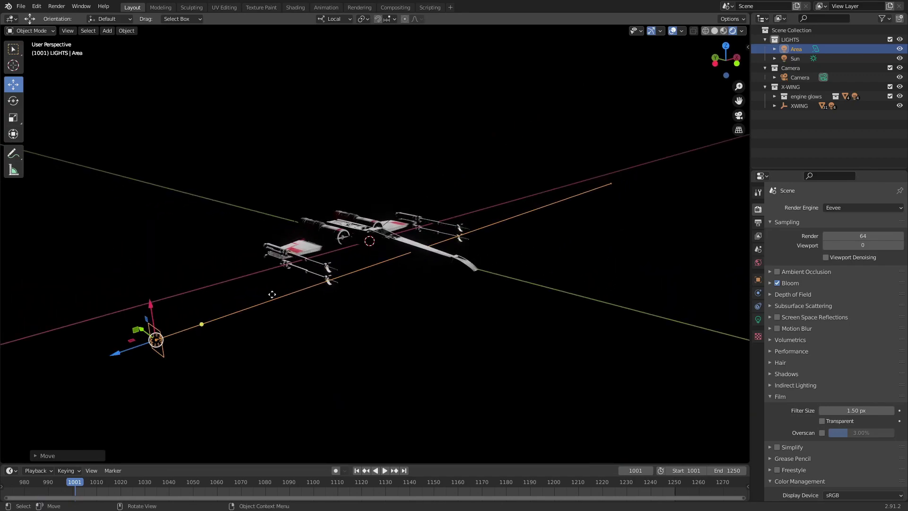
Step: Scale up the area light to enlarge it
key("shift+space")
key("s")
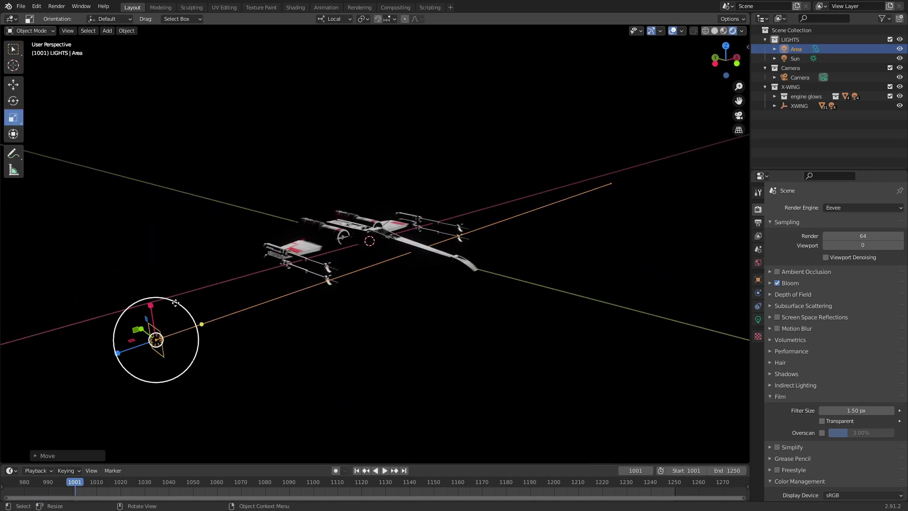
left_click_drag(175, 302, 337, 185)
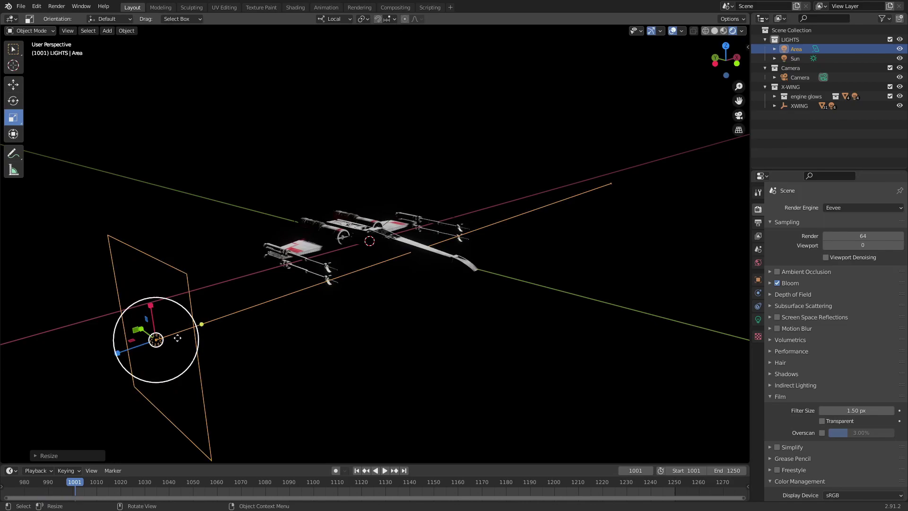
middle_click_drag(177, 337, 241, 318)
Step: Confirm the enlarged area light and show its light settings (10 W, 1.46 m)
key("s")
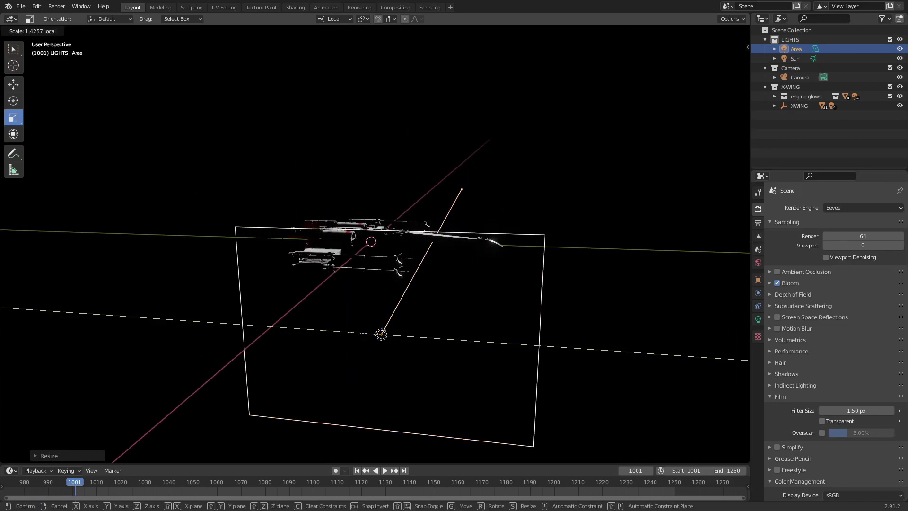
left_click(324, 325)
middle_click_drag(324, 324, 320, 287)
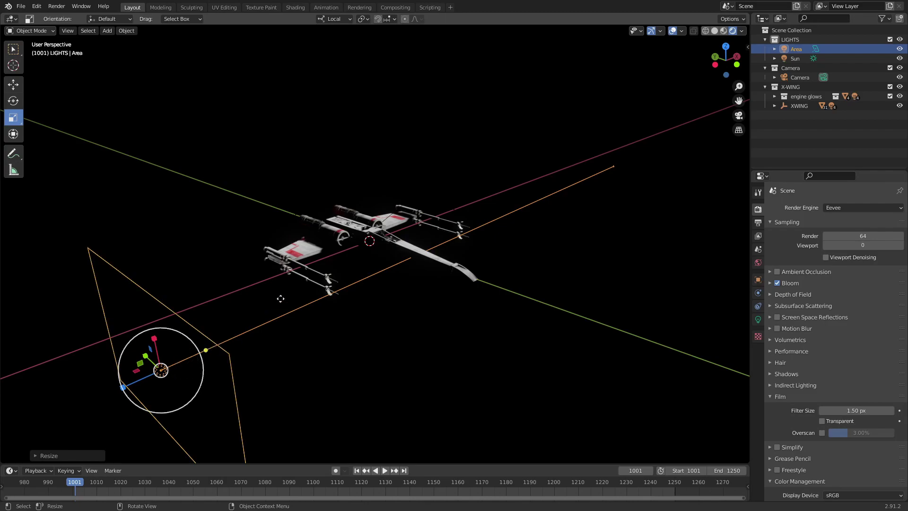
middle_click_drag(199, 351, 216, 325)
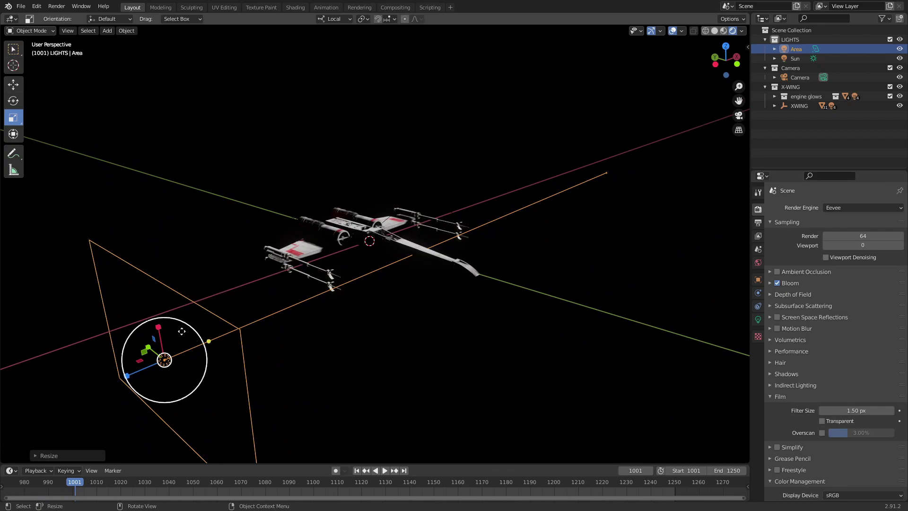
middle_click_drag(236, 328, 387, 278)
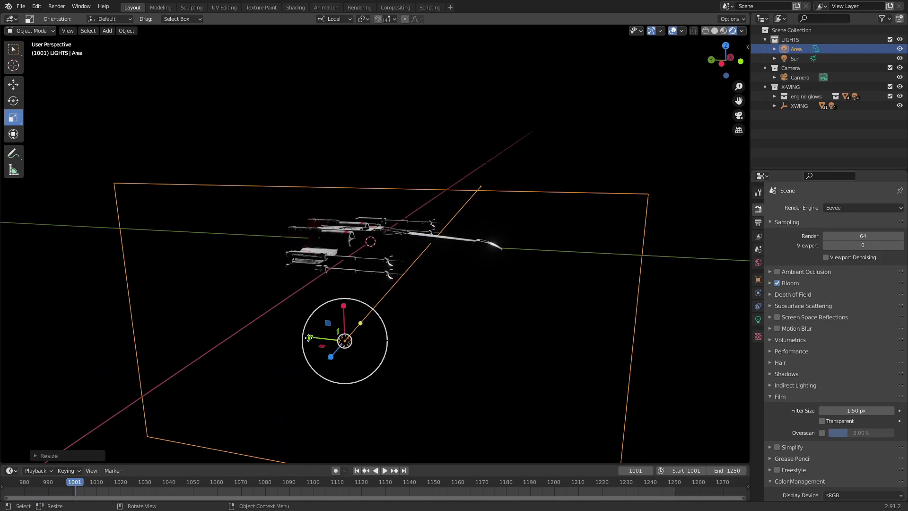
middle_click_drag(309, 337, 302, 297)
left_click(758, 320)
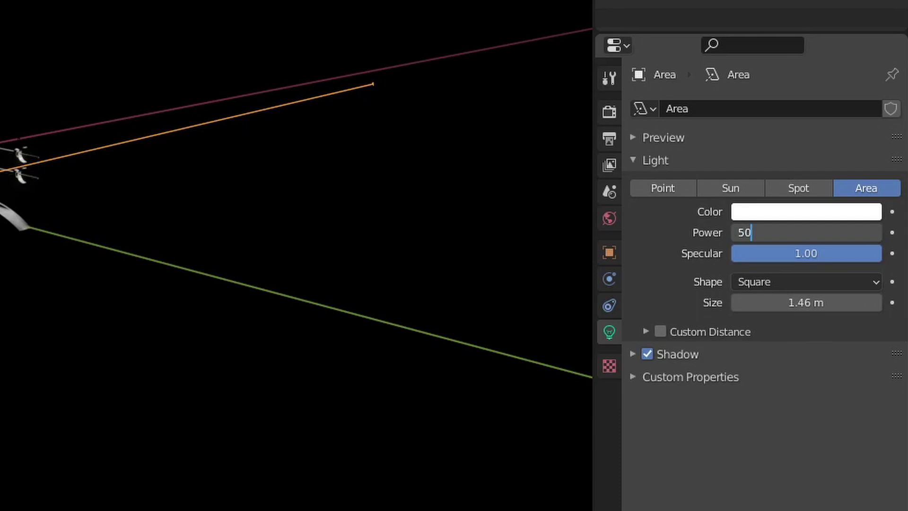
Step: Raise the area light's Power to 800 W and inspect the X-wing from below
key("s")
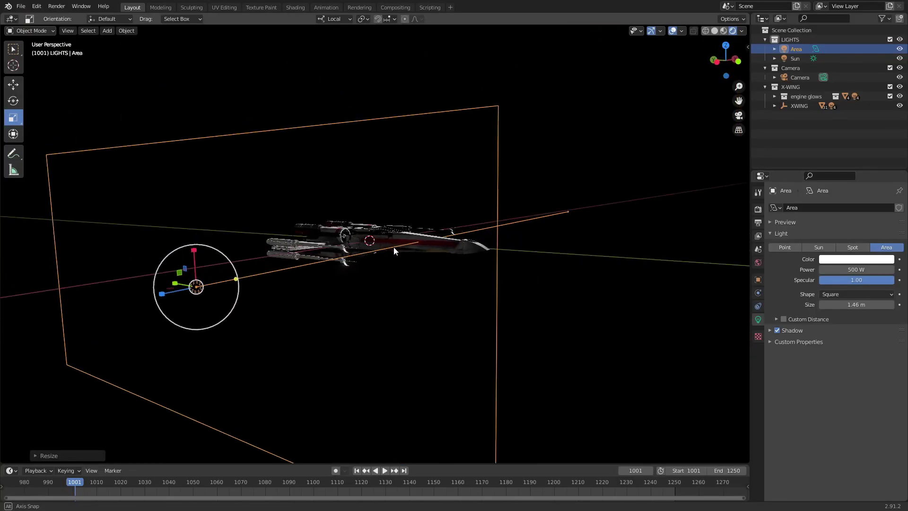
left_click(457, 206)
middle_click_drag(457, 206, 625, 234)
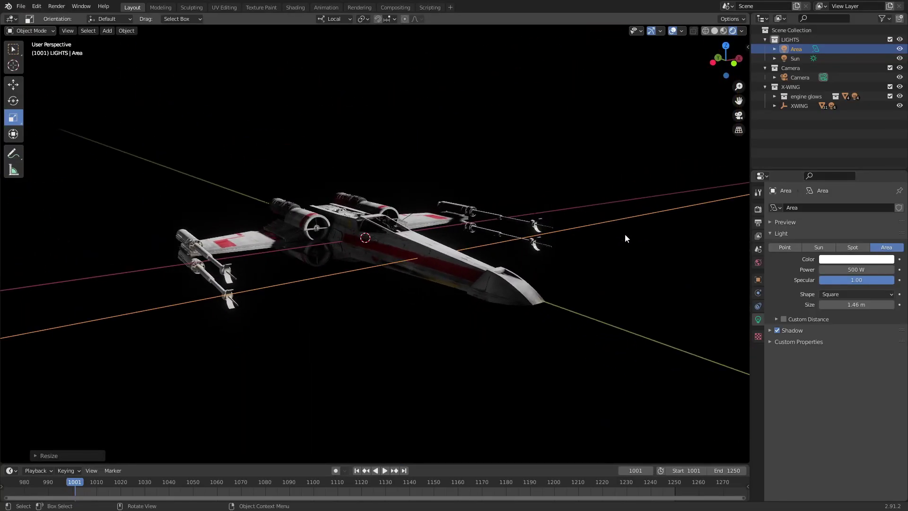
type("0")
key("Return")
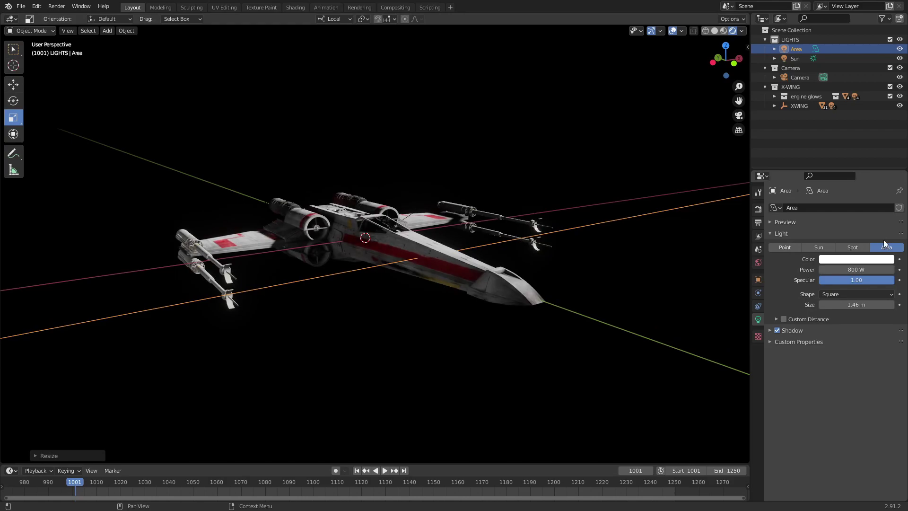
middle_click_drag(292, 246, 508, 166)
scroll(374, 237, "up", 2)
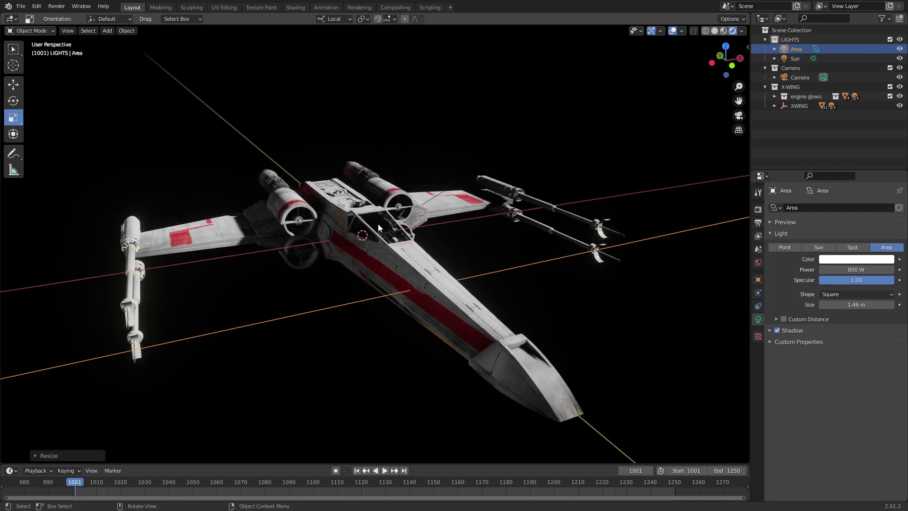
middle_click_drag(438, 241, 464, 243)
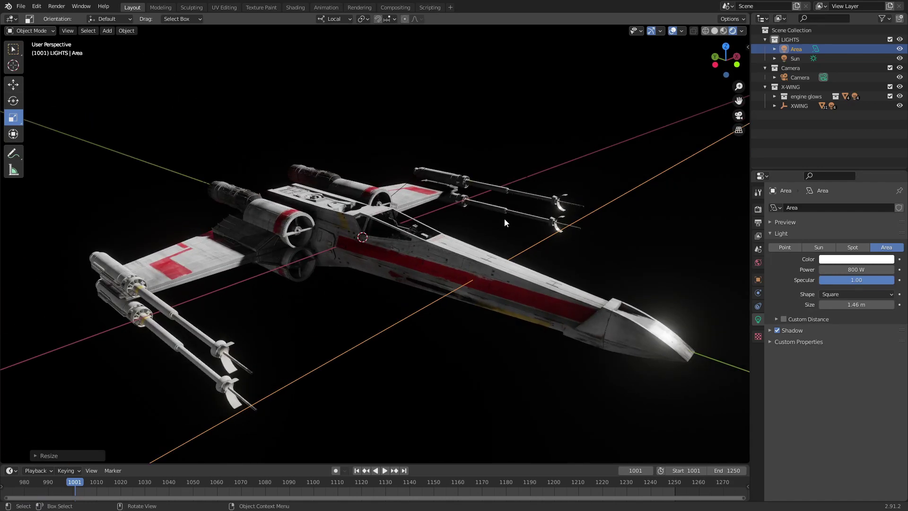
middle_click_drag(505, 220, 293, 260)
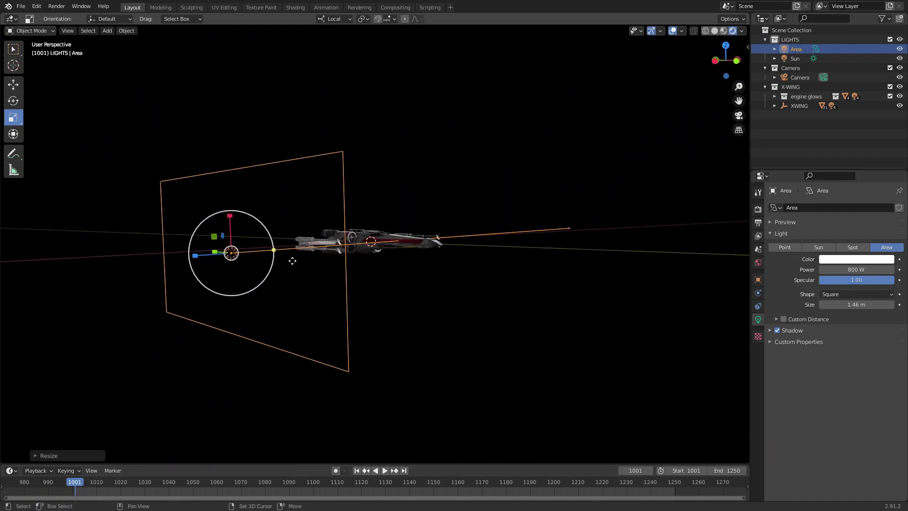
Step: Duplicate the area light as Area.001 in place, ready to move it
key("shift+d")
key("Escape")
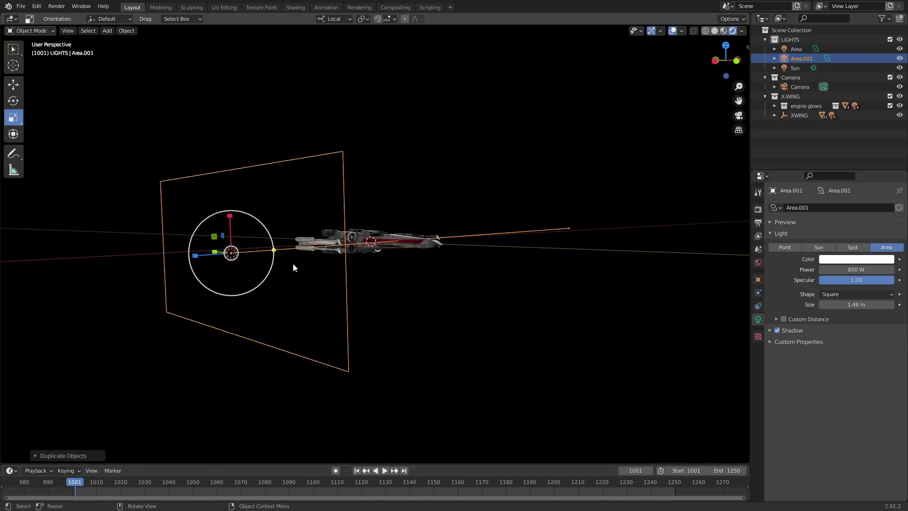
key("shift+space")
key("g")
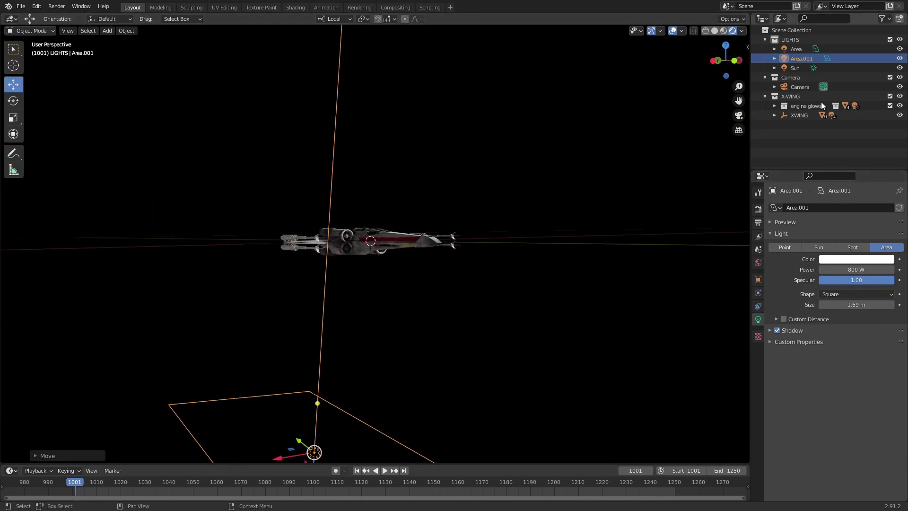
Step: Duplicate the lower area light as Area.002, raise it, and tilt it around Y to face down
key("shift+d")
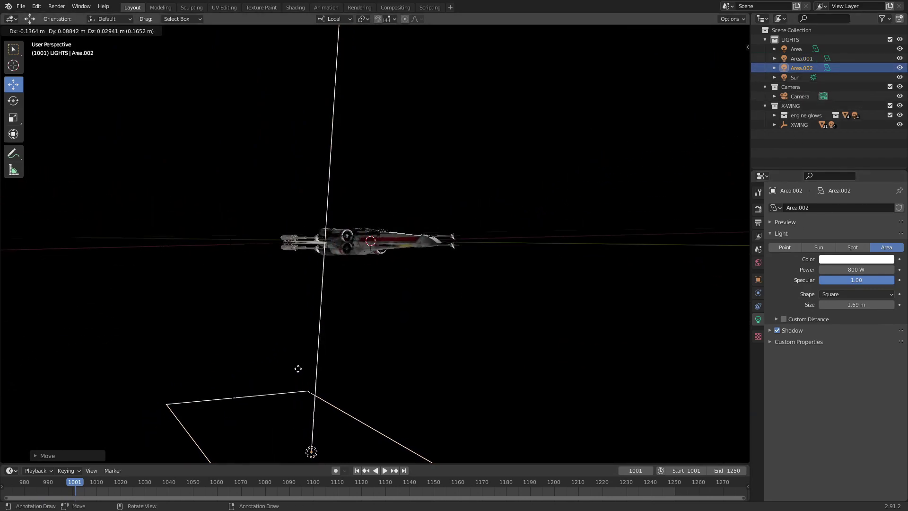
left_click(310, 45)
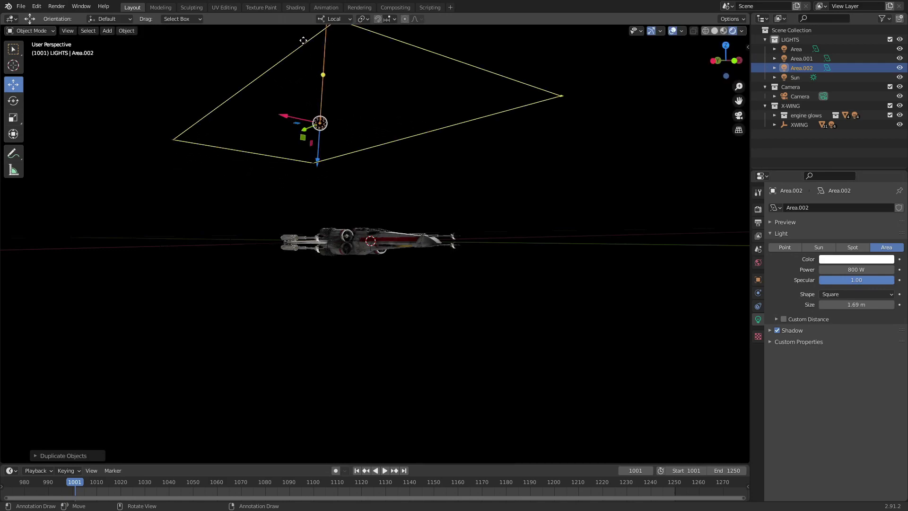
middle_click_drag(310, 45, 326, 136)
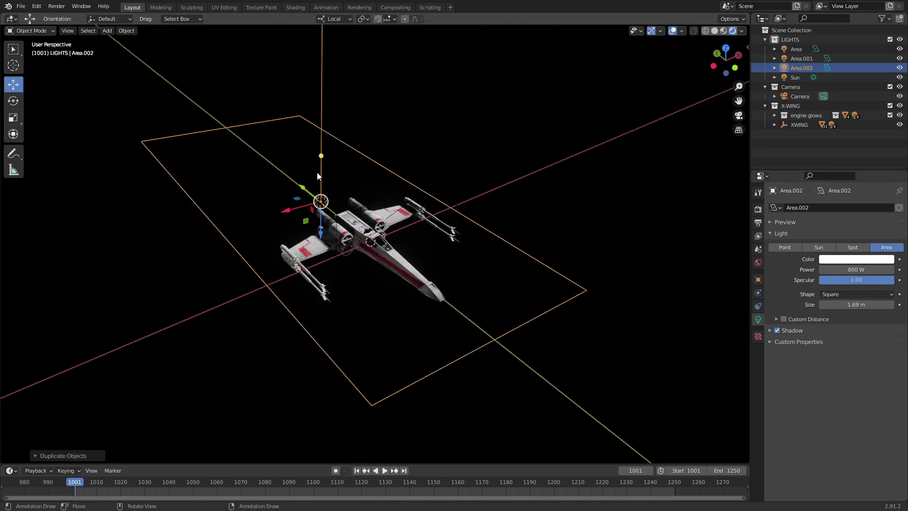
key("shift+space")
key("r")
left_click_drag(318, 176, 331, 201)
middle_click_drag(331, 201, 332, 241)
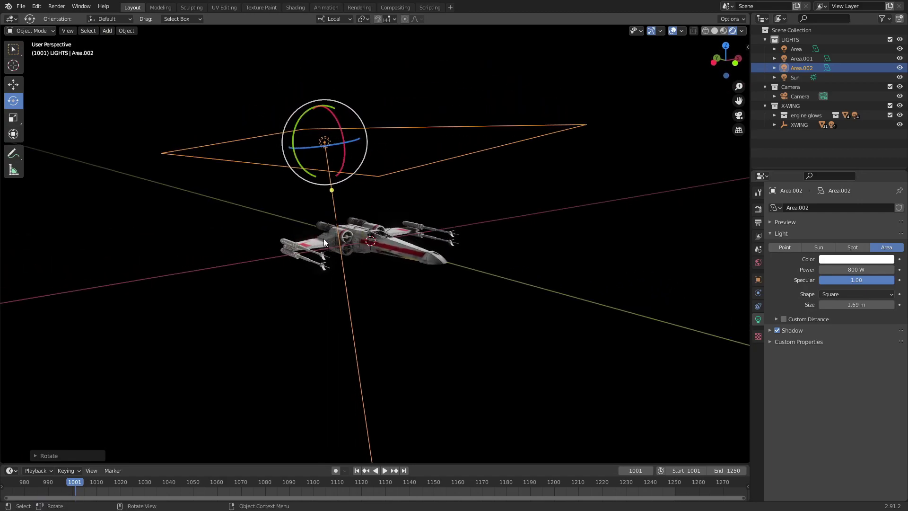
scroll(341, 232, "up", 4)
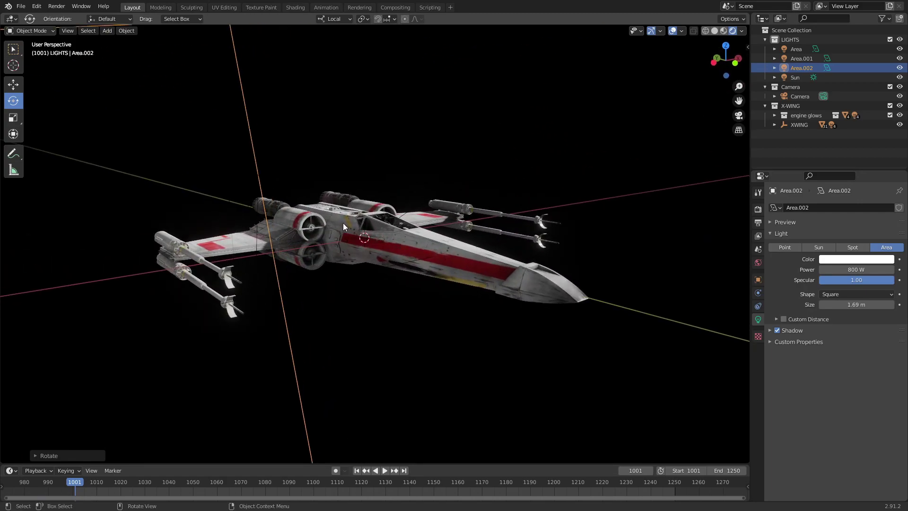
scroll(343, 227, "down", 4)
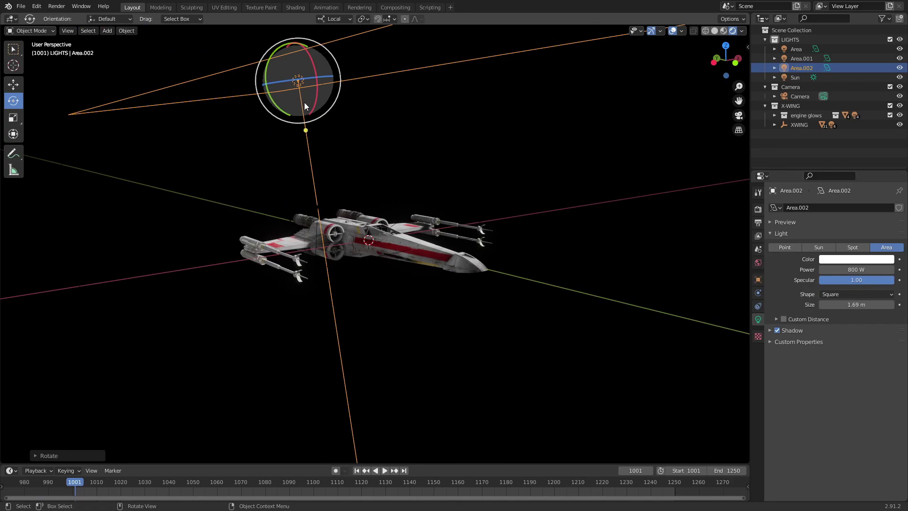
Step: Lift Area.002 high above the X-wing and zoom out to check its placement
key("shift+space")
key("g")
middle_click_drag(305, 104, 281, 72)
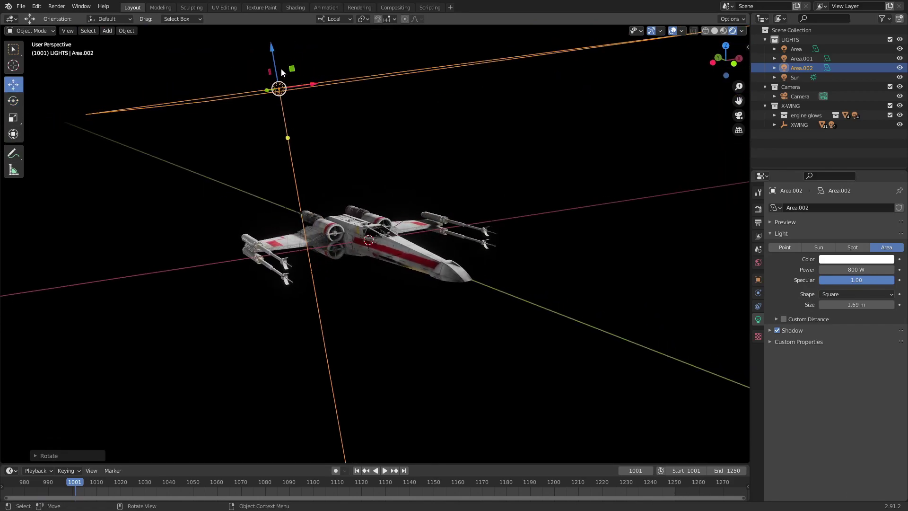
left_click_drag(275, 61, 279, 4)
scroll(283, 146, "down", 4)
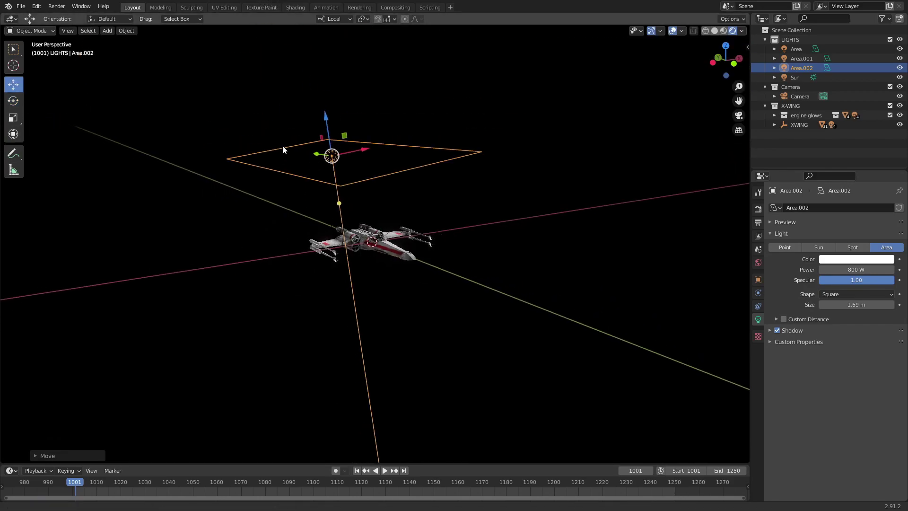
middle_click_drag(337, 139, 358, 229)
scroll(436, 152, "up", 7)
middle_click_drag(431, 227, 388, 214, "ctrl")
scroll(378, 239, "up", 3)
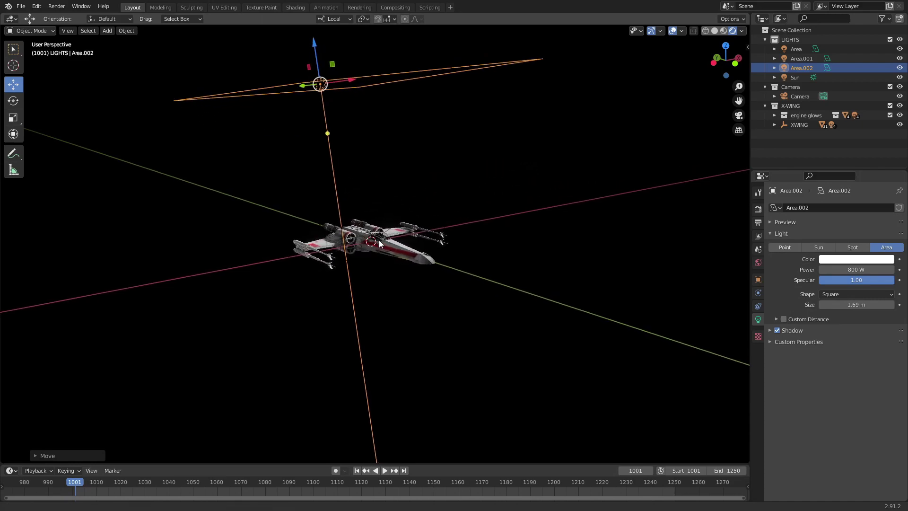
Step: Test-move the XWING along its local Z axis, then undo the move
left_click(799, 125)
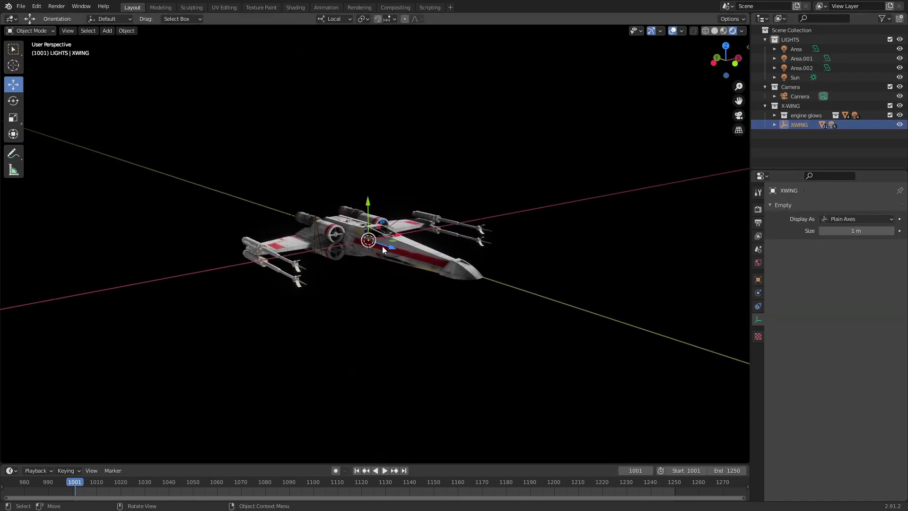
left_click_drag(383, 248, 337, 242)
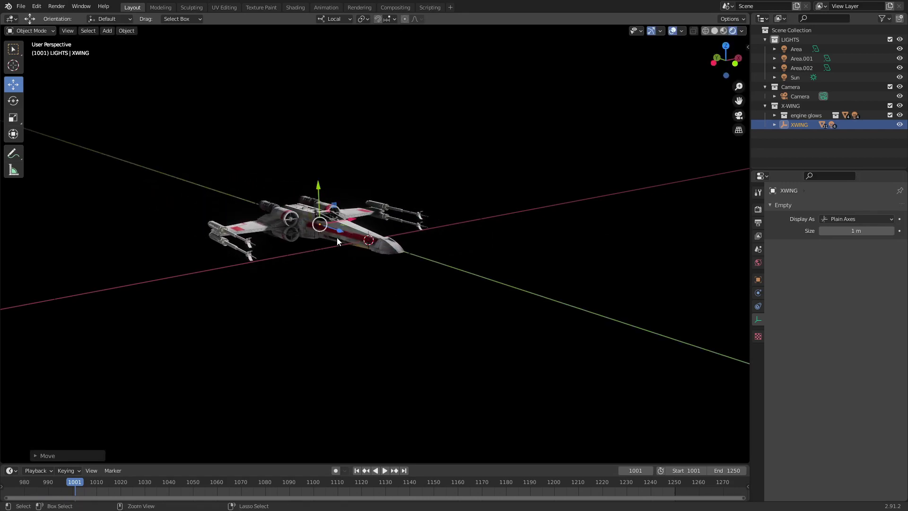
key("ctrl+z")
Step: Select Area.002, Area and Area.001 to review them around the X-wing, then select Area alone
left_click(801, 143)
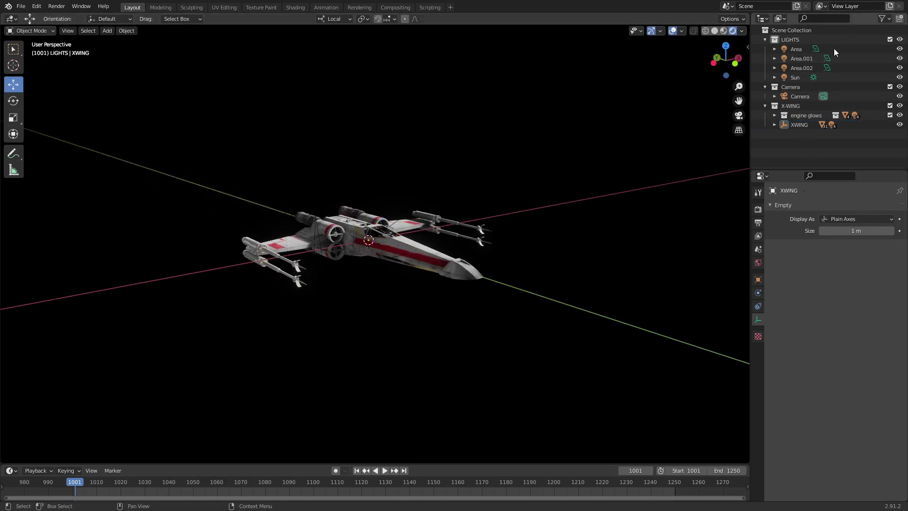
left_click(803, 66)
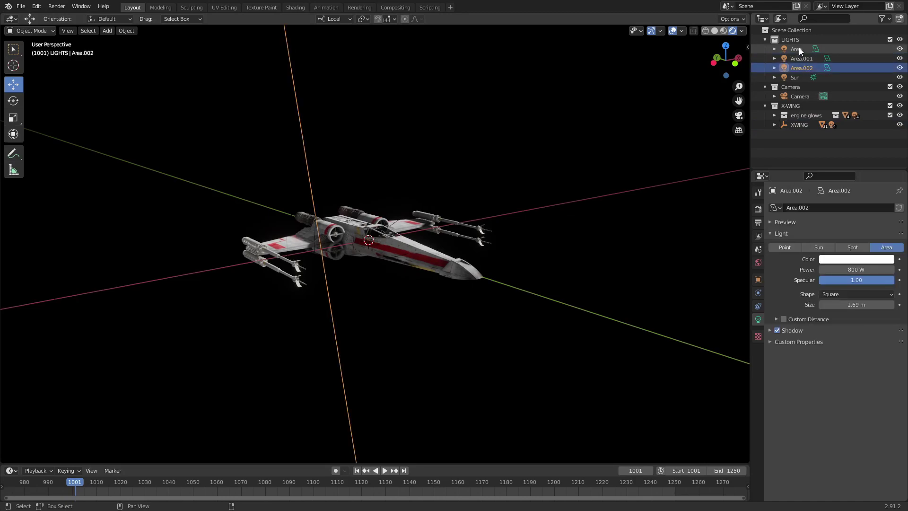
left_click(798, 48, "shift")
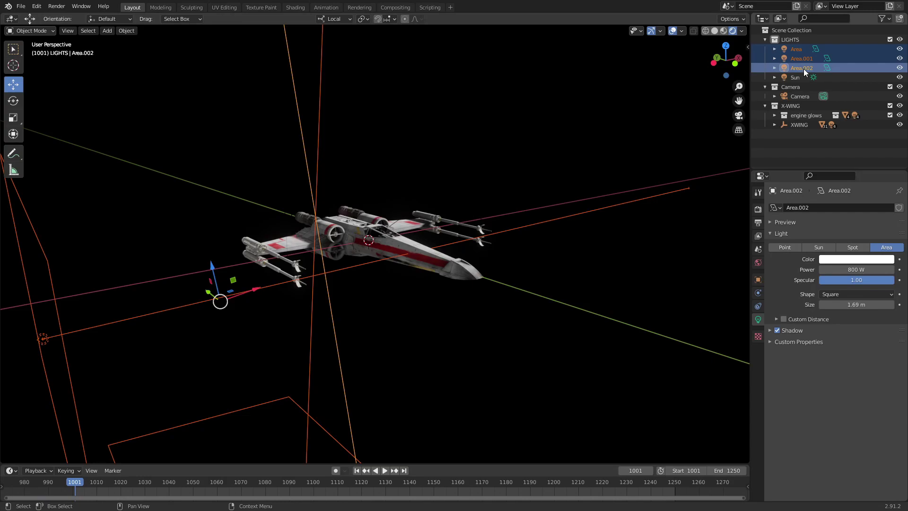
middle_click_drag(422, 186, 399, 250, "ctrl")
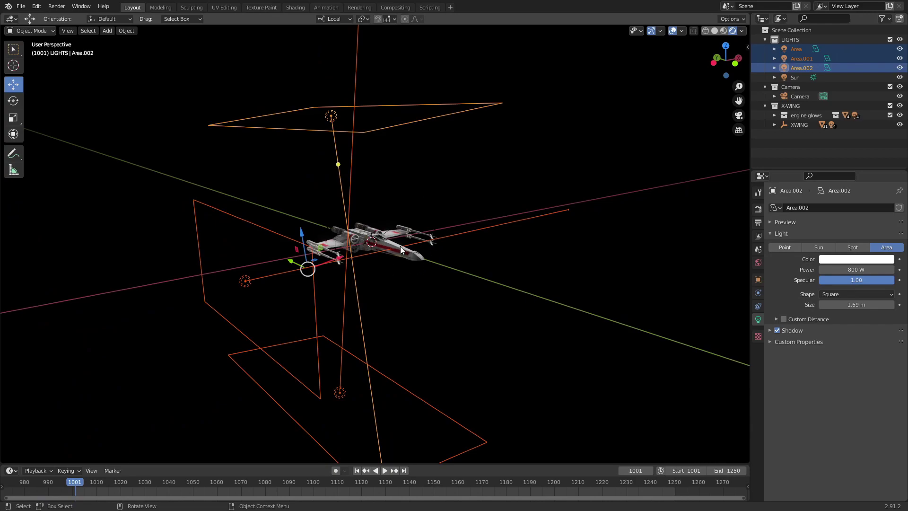
middle_click_drag(400, 246, 407, 213, "ctrl")
left_click(793, 48)
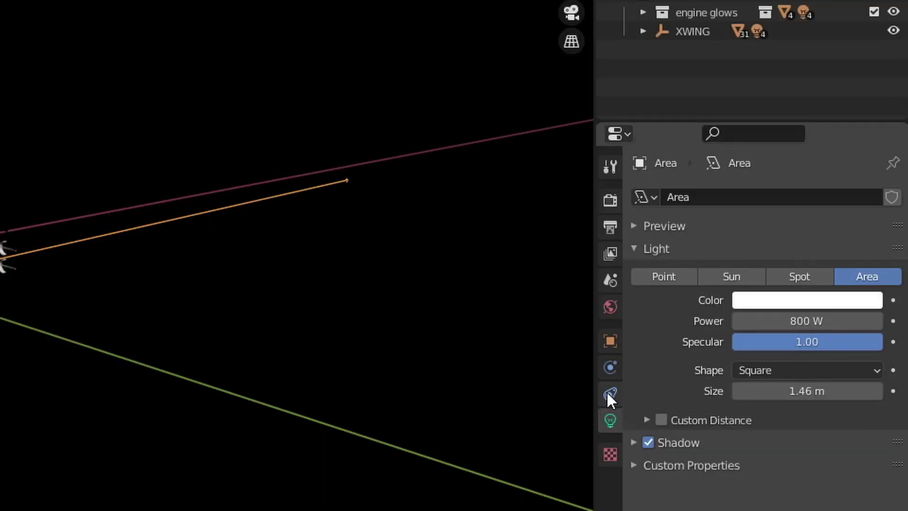
Step: Add a Copy Location constraint to the Area light with XWING as target and Offset enabled
left_click(757, 307)
left_click(800, 209)
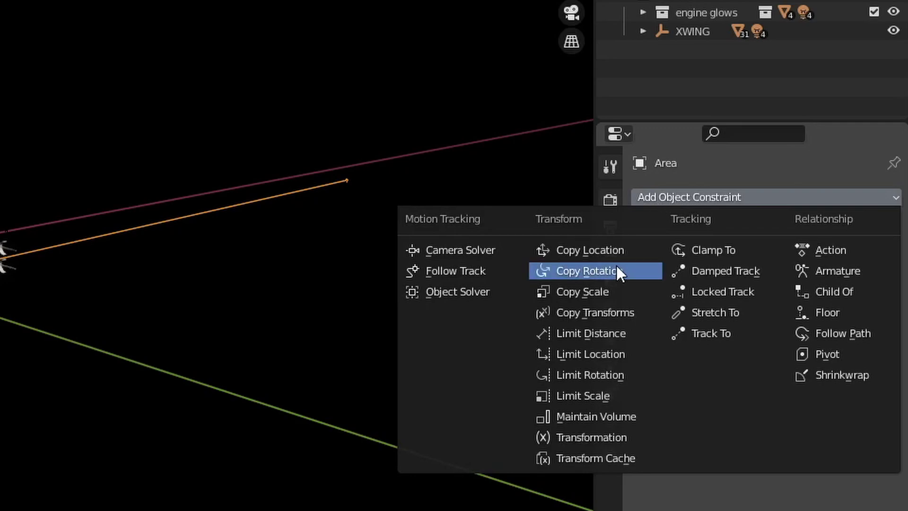
left_click(610, 245)
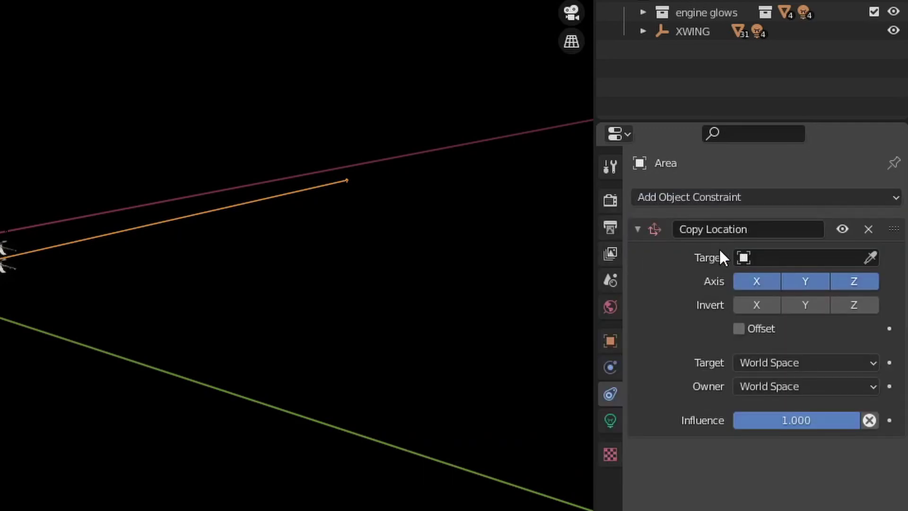
left_click(868, 257)
left_click(692, 33)
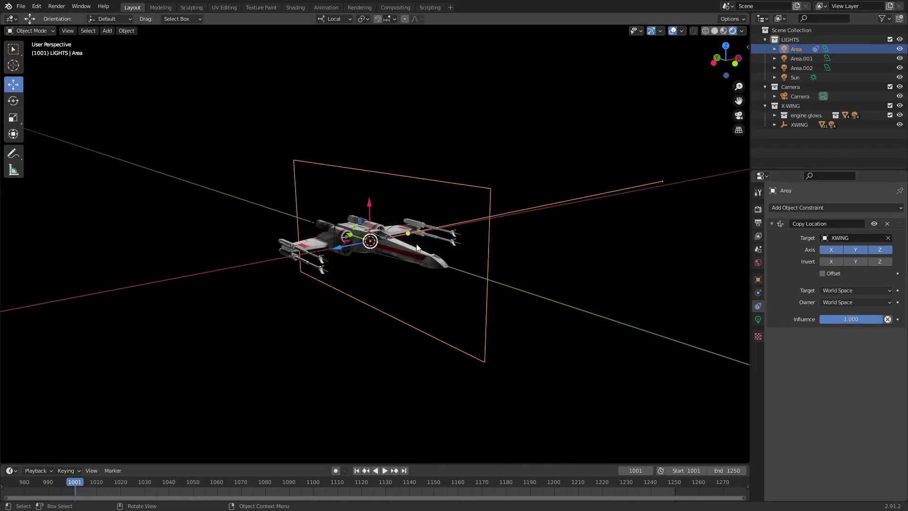
scroll(394, 242, "up", 3)
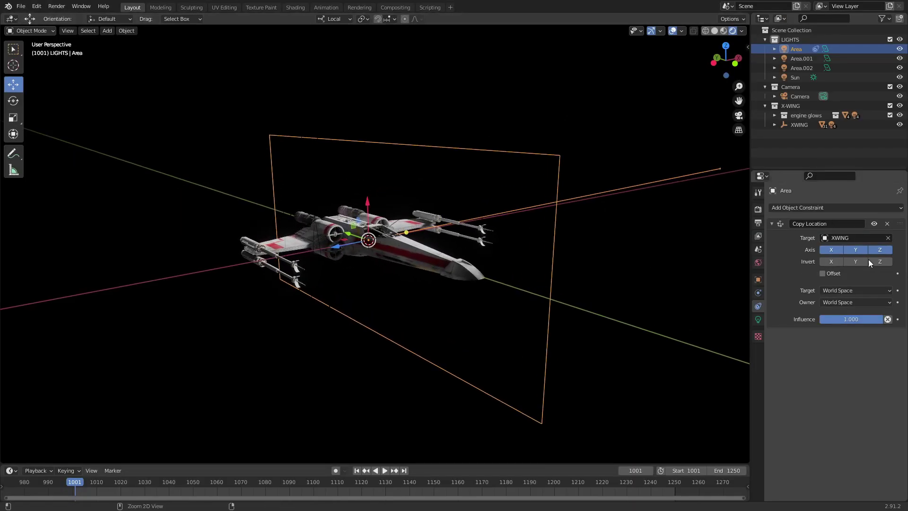
left_click(822, 274)
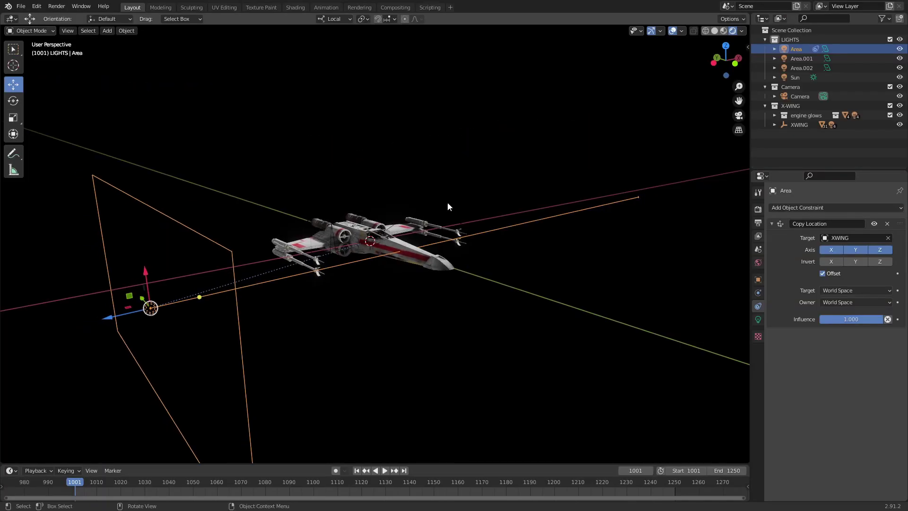
Step: Move the XWING up-left and select the Area light to confirm it followed
left_click(798, 125)
key("g")
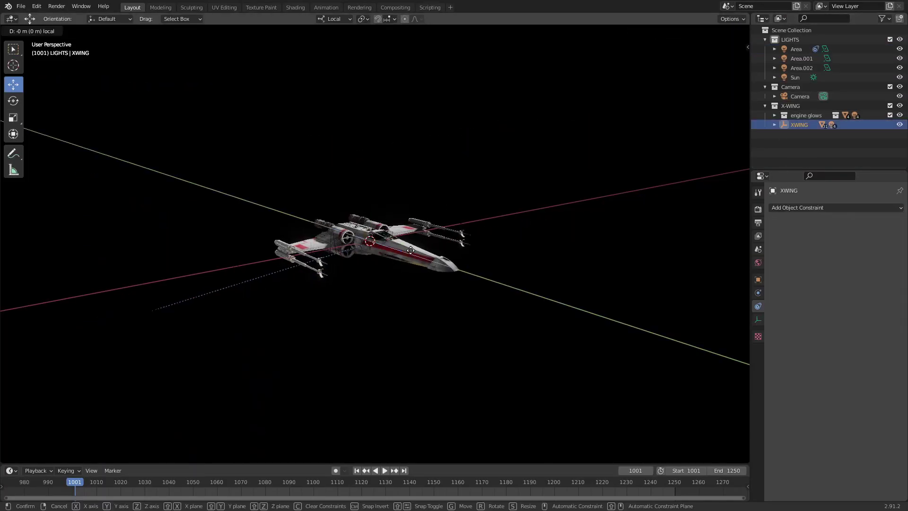
left_click(206, 225)
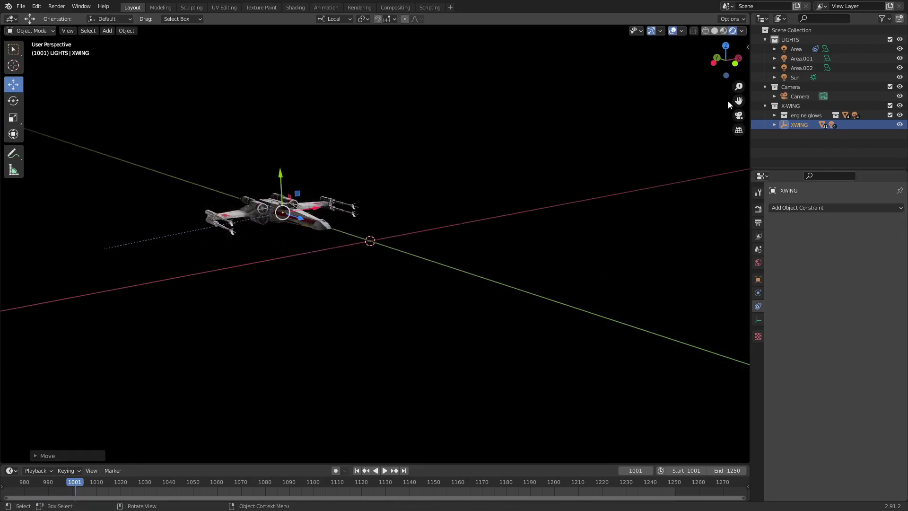
left_click(796, 49)
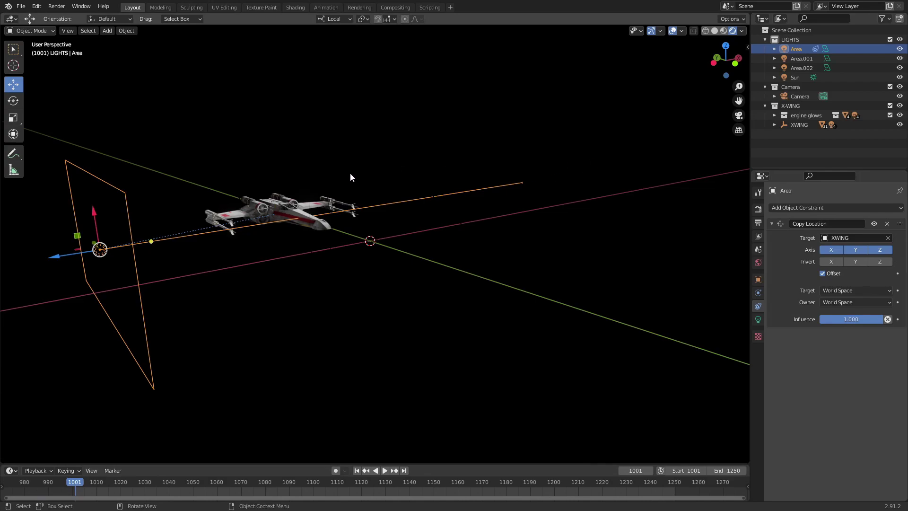
Step: Rotate the X-wing about its vertical axis and check the Area light again
left_click(283, 211)
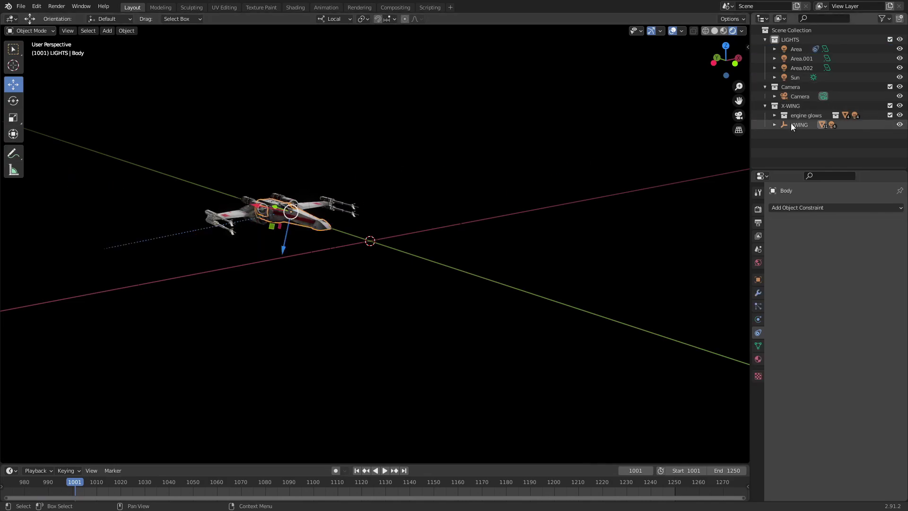
key("shift+space")
key("r")
left_click_drag(264, 191, 275, 181)
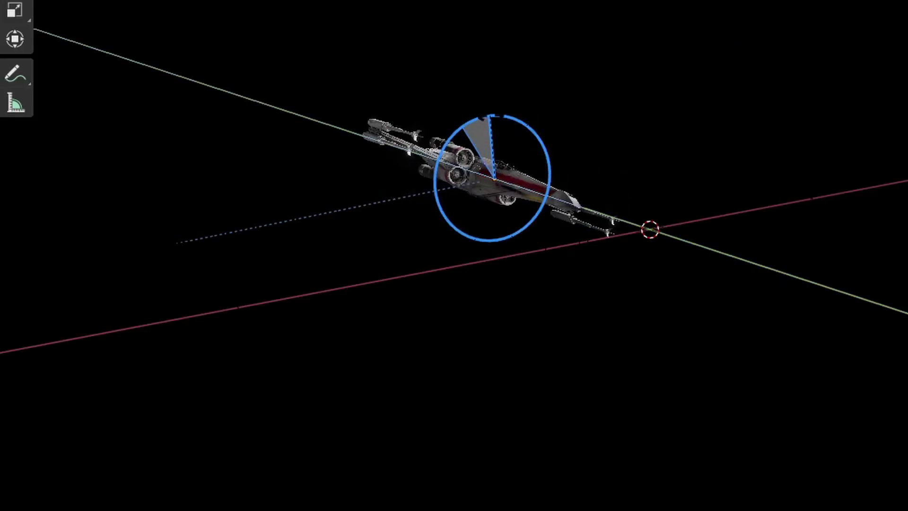
left_click_drag(481, 123, 492, 145)
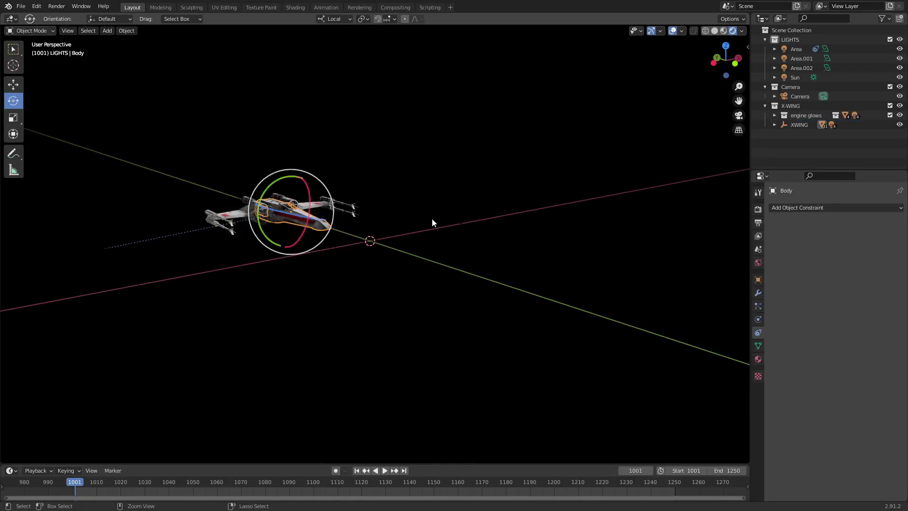
left_click(659, 140)
Step: Move the X-wing to a new position and inspect the Area light's constraint
left_click(308, 211)
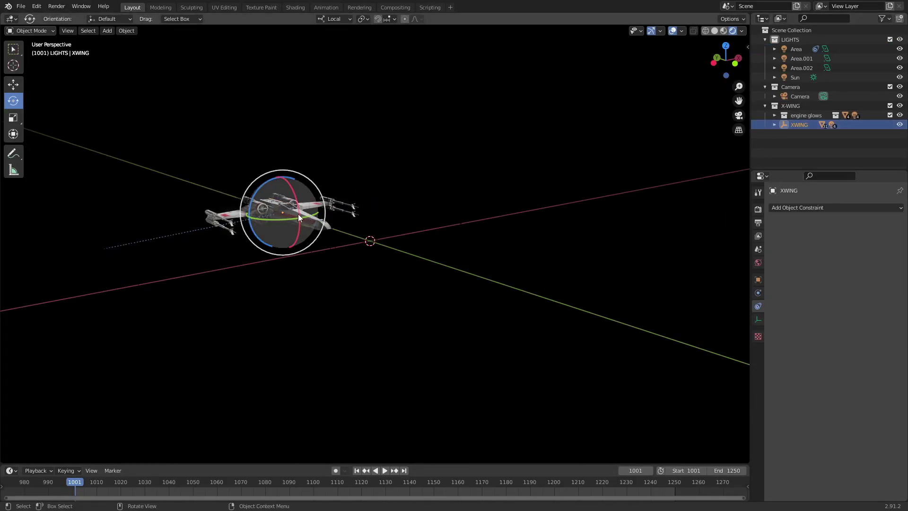
key("shift+space")
key("g")
left_click_drag(295, 217, 390, 236)
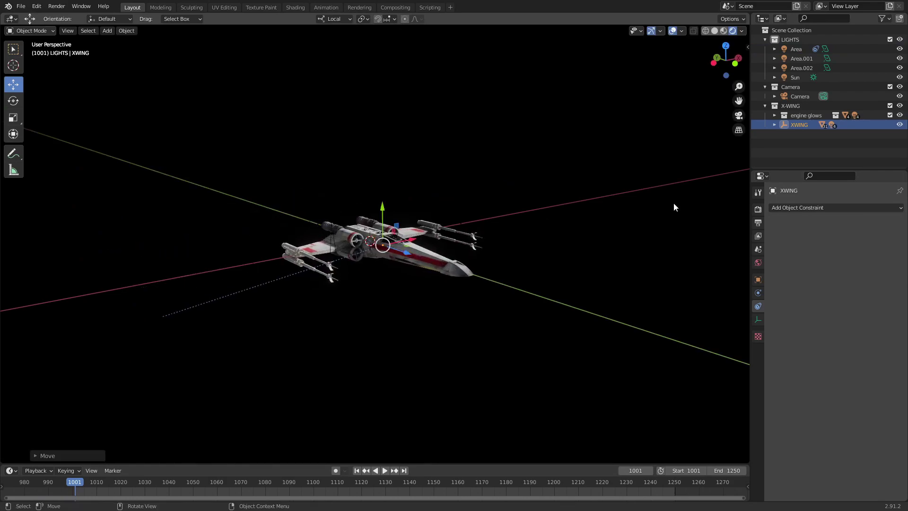
scroll(407, 240, "up", 3)
left_click(803, 49)
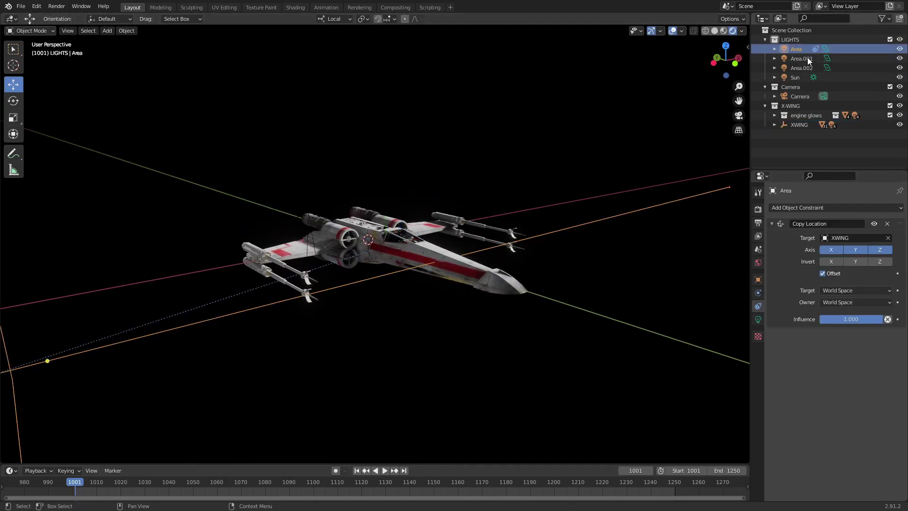
Step: Give Area.001 a Copy Location constraint targeting XWING with Offset on
left_click(802, 58)
left_click(797, 49)
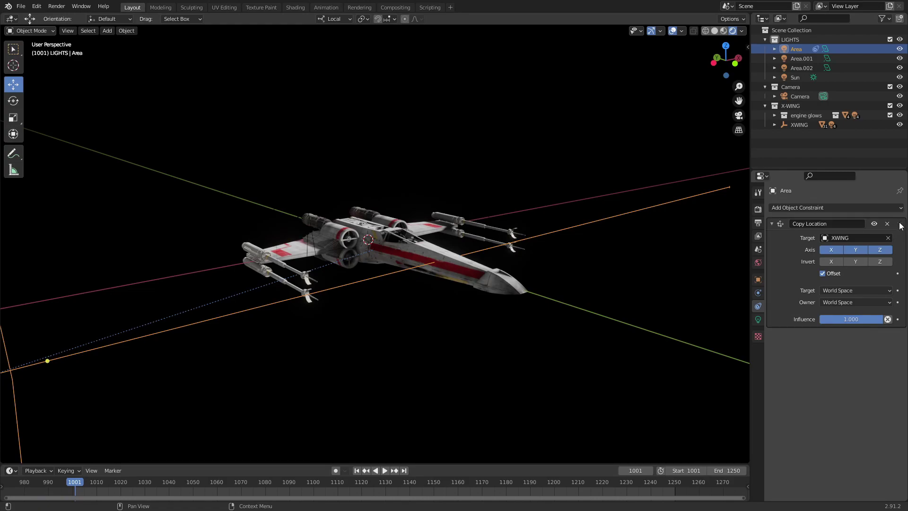
left_click(798, 58)
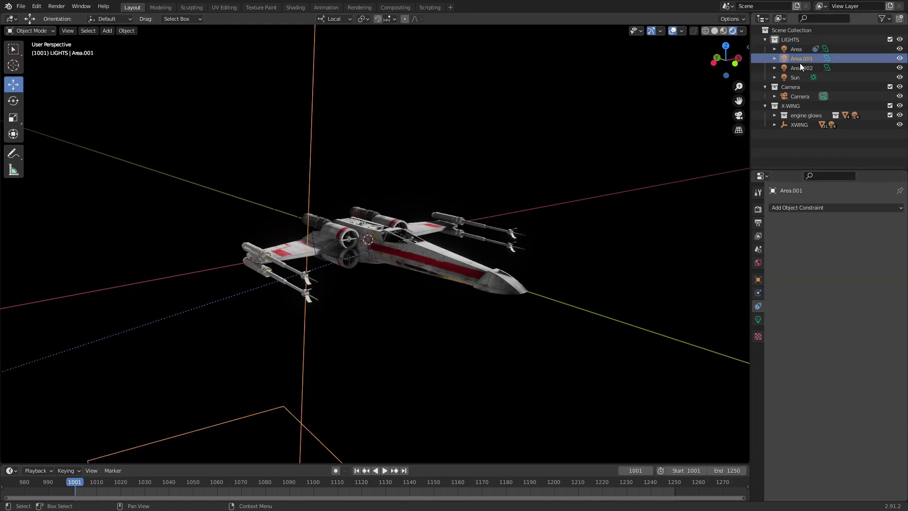
left_click(800, 67, "ctrl")
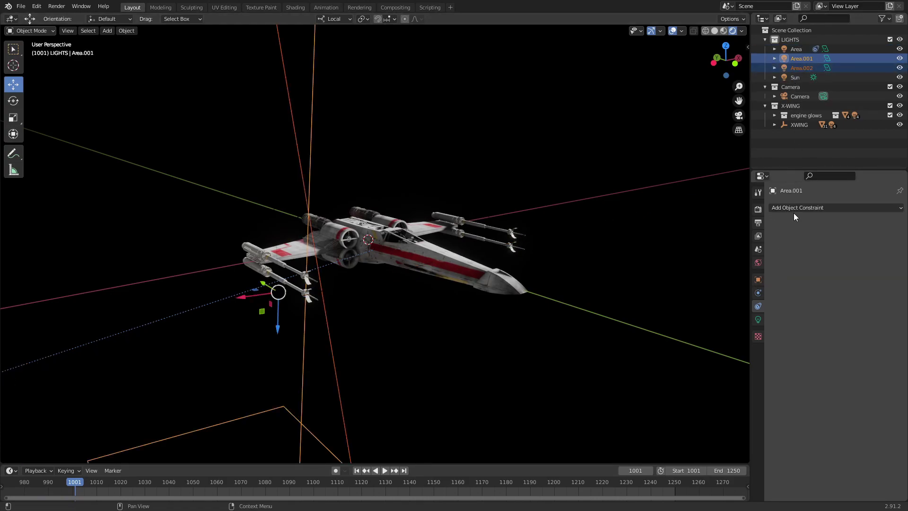
left_click(793, 208)
left_click(753, 236)
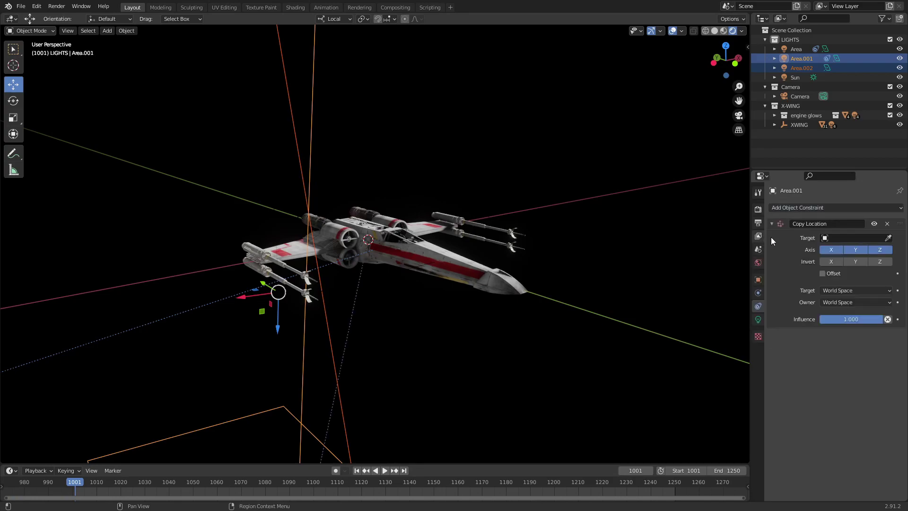
left_click(888, 237)
left_click(806, 126)
left_click(822, 274)
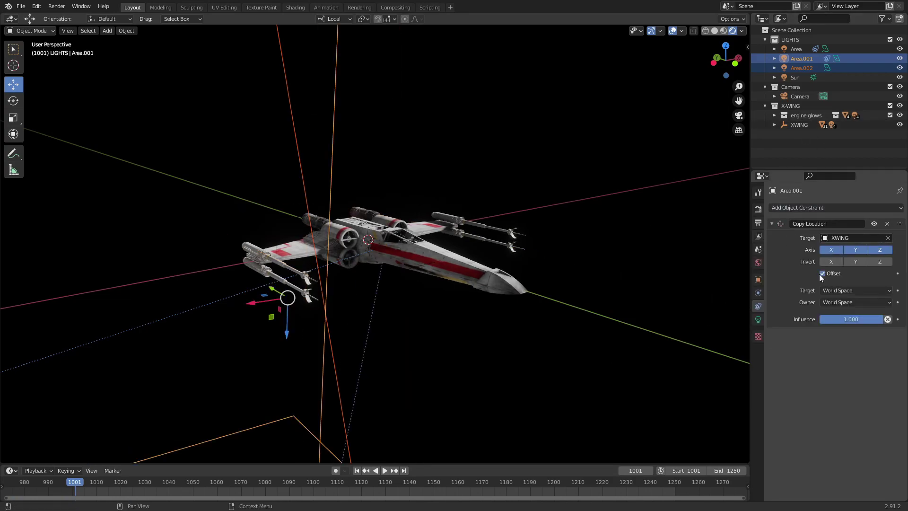
Step: Add the same XWING Copy Location constraint with Offset to Area.002
left_click(799, 67)
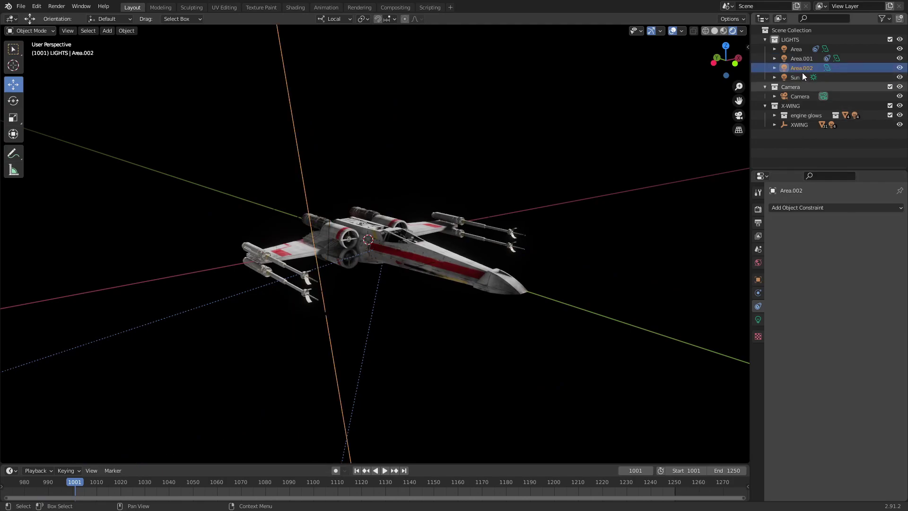
left_click(810, 208)
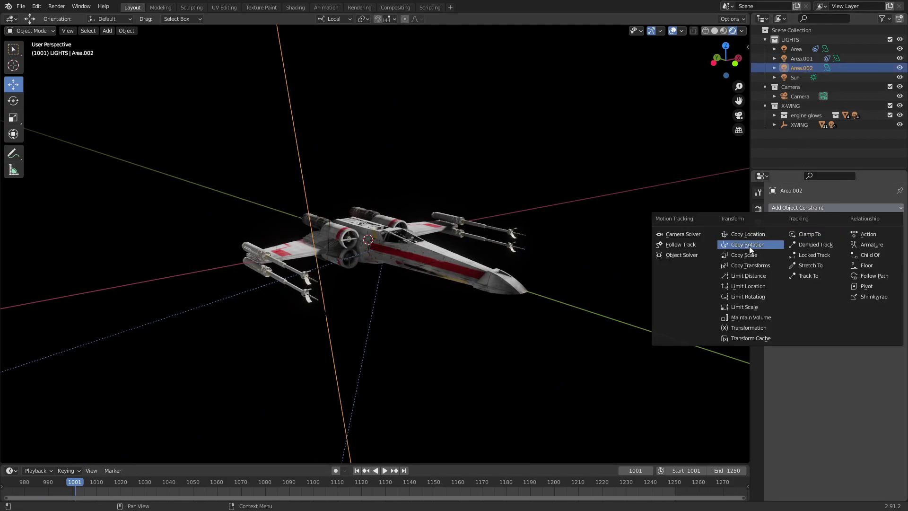
left_click(756, 234)
left_click(888, 238)
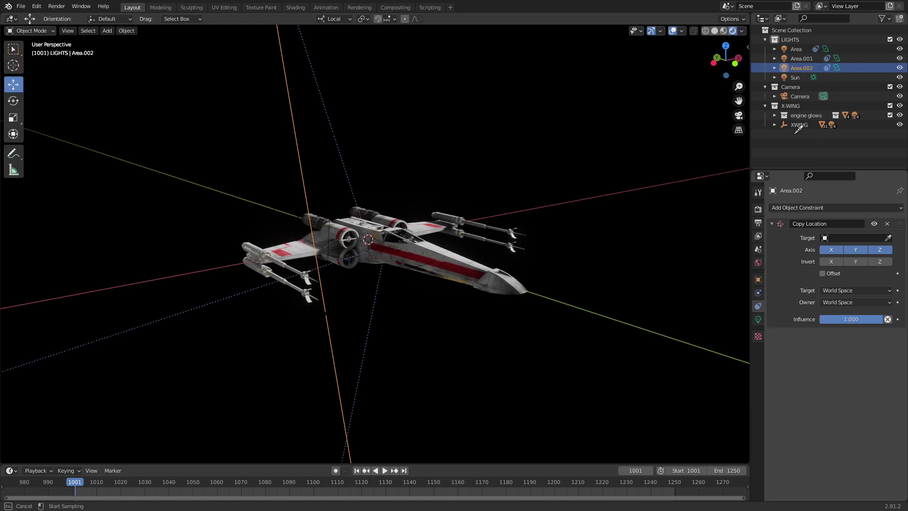
left_click(797, 125)
left_click(822, 273)
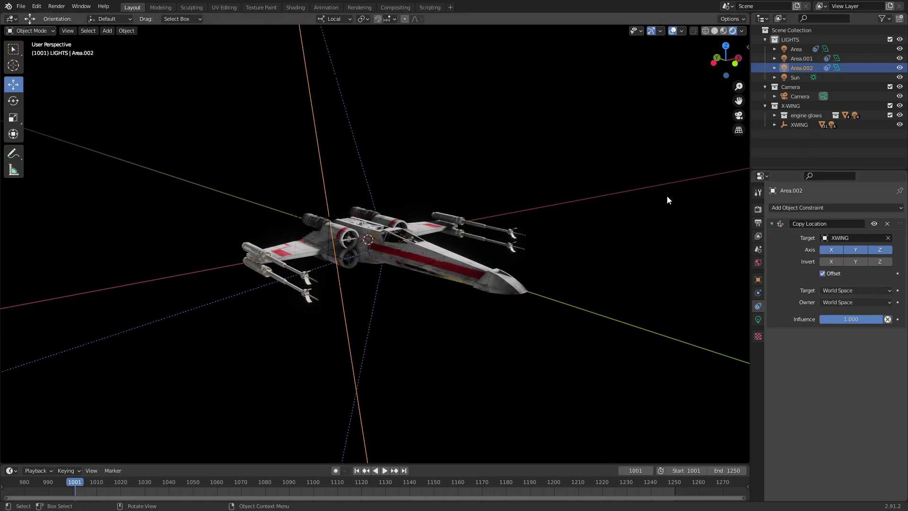
scroll(459, 247, "down", 4)
Step: In solid shading, move the X-Wing to a new spot and turn it about 62 degrees
left_click(797, 124)
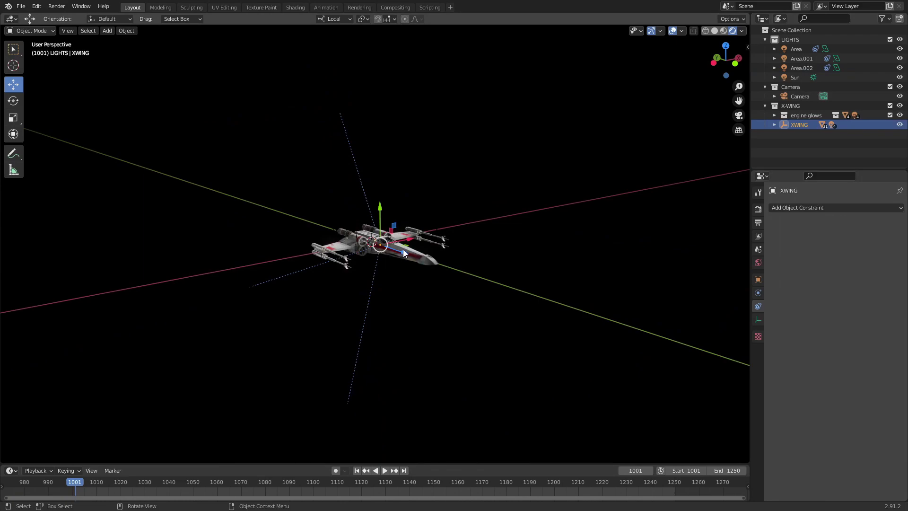
left_click(714, 31)
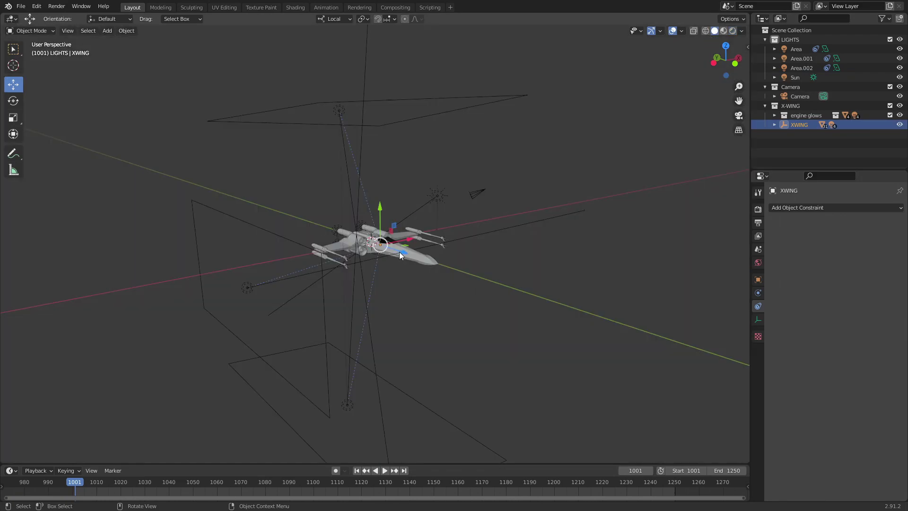
key("g")
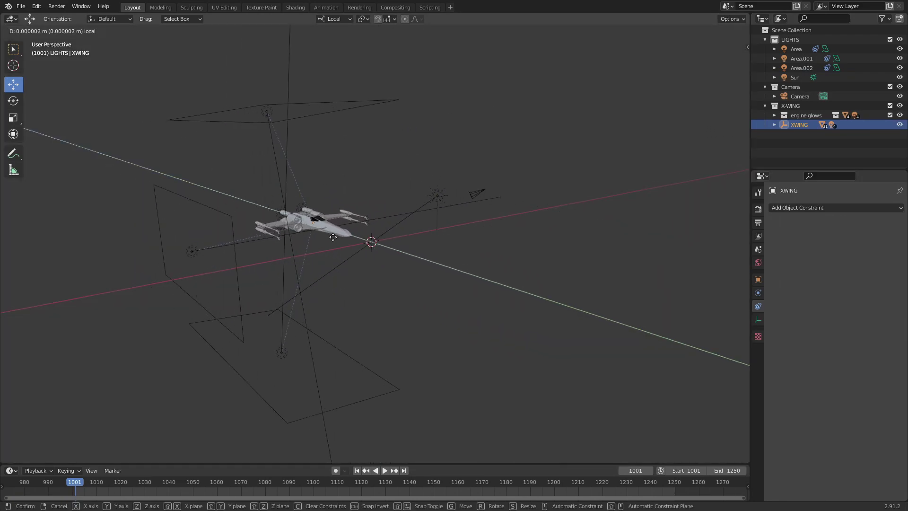
left_click(369, 246)
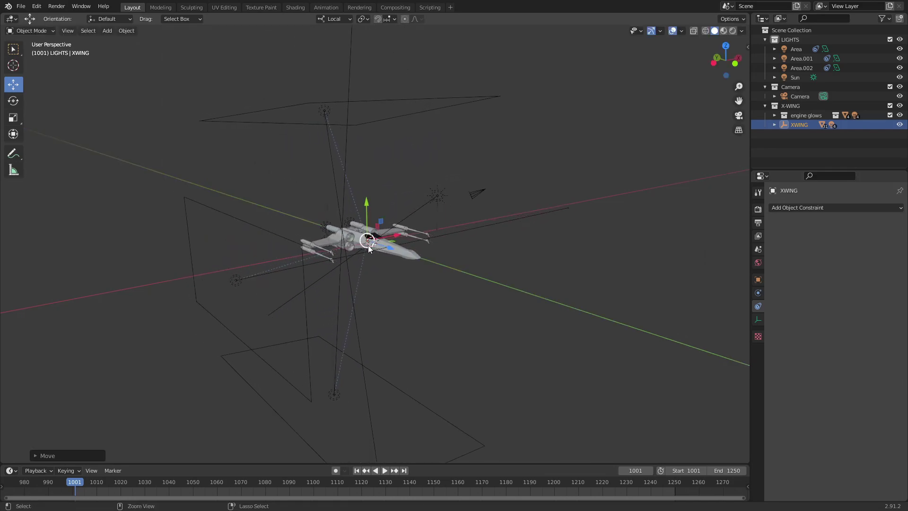
key("shift+space")
key("r")
mouse_move(350, 214)
left_mouse_down()
mouse_move(387, 200)
mouse_move(342, 207)
mouse_move(330, 226)
mouse_move(342, 232)
mouse_move(366, 214)
left_mouse_up()
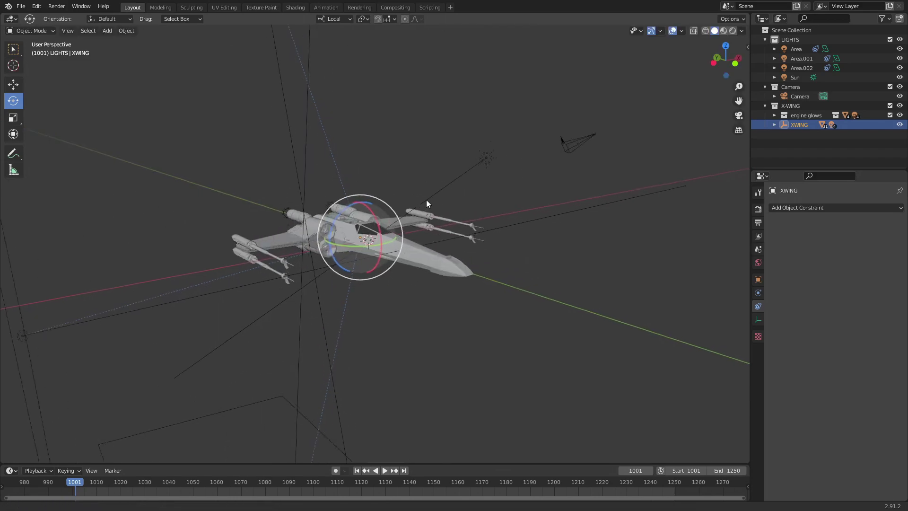
Step: Return to rendered shading and orbit around the relocated X-Wing
left_click(733, 30)
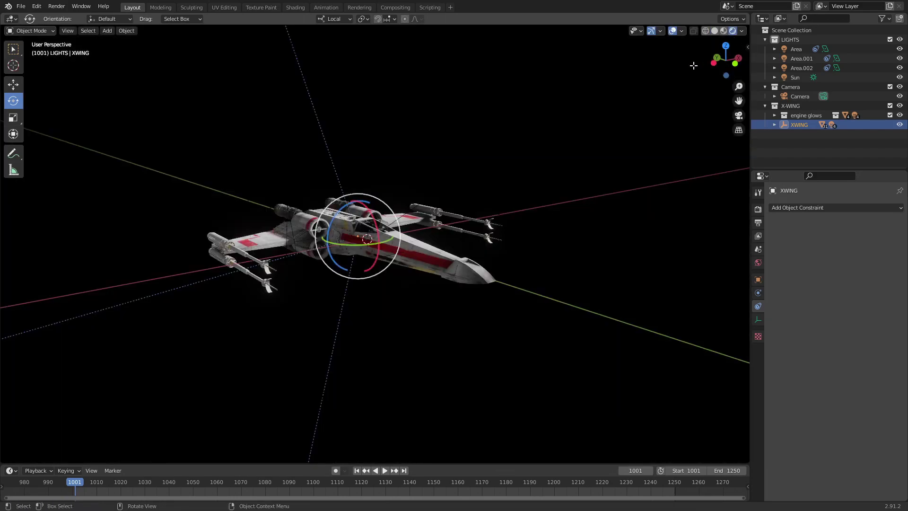
middle_click_drag(445, 220, 547, 235)
left_click(554, 268)
middle_click_drag(554, 268, 395, 236)
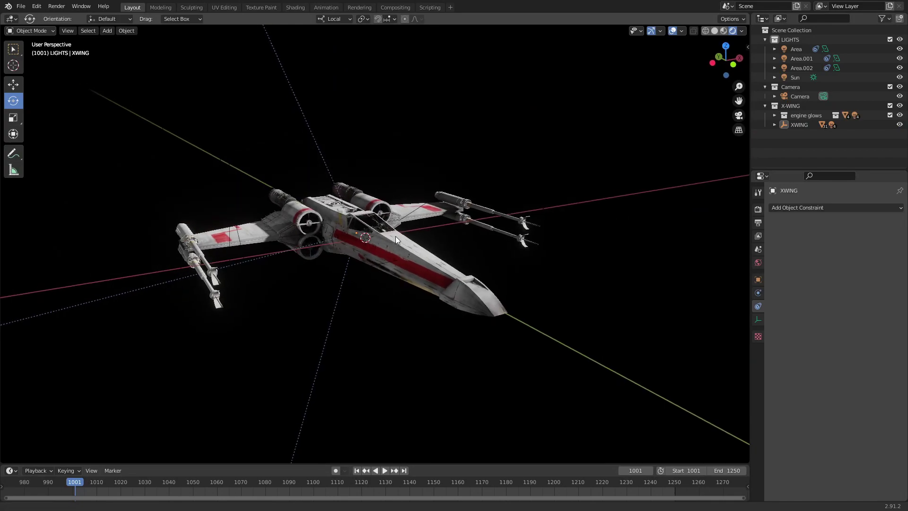
Step: Set the render engine to Cycles, preview the X-Wing from another angle, then show World settings
left_click(758, 208)
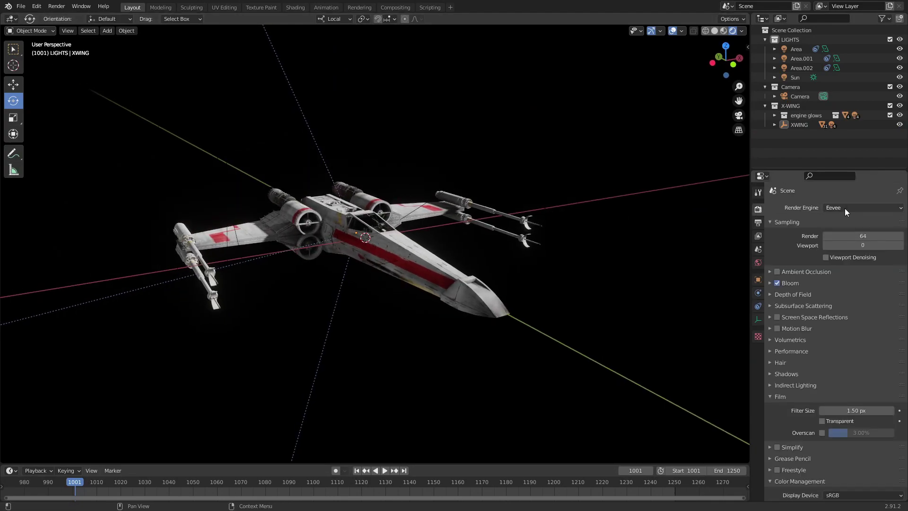
left_click(844, 208)
left_click(834, 237)
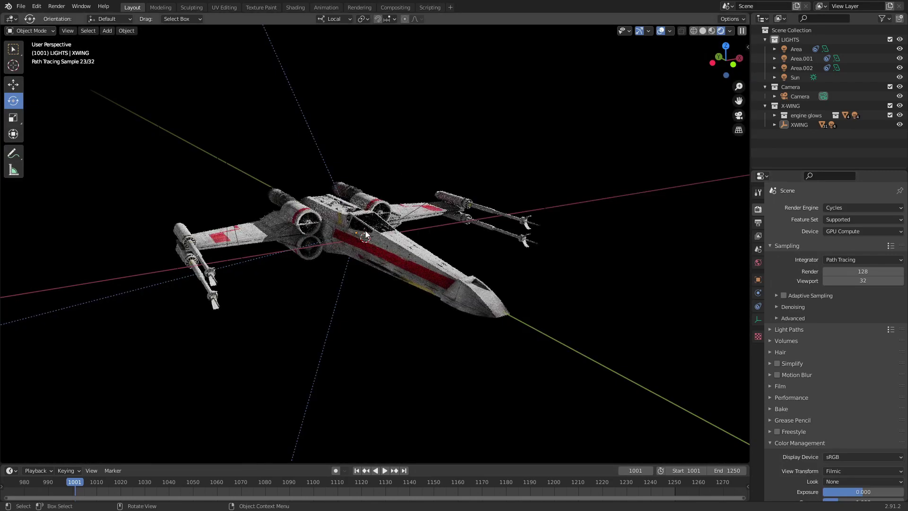
mouse_move(365, 230)
middle_mouse_down()
mouse_move(387, 231)
mouse_move(378, 225)
mouse_move(396, 219)
mouse_move(436, 238)
mouse_move(405, 221)
mouse_move(378, 232)
middle_mouse_up()
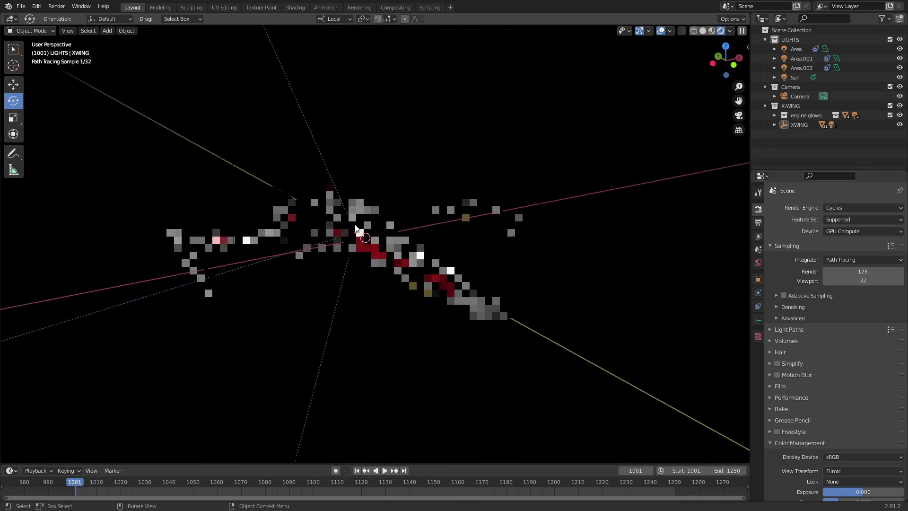
left_click(758, 263)
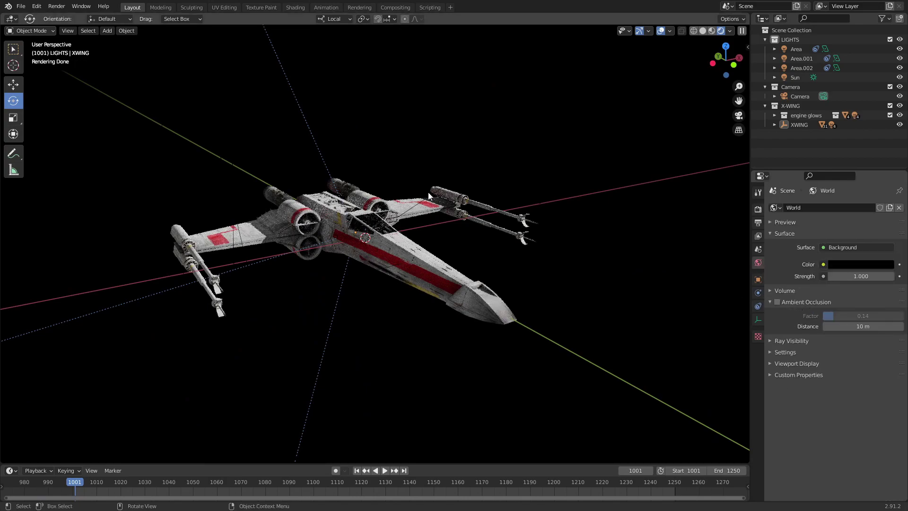
Step: Set the render engine back to Eevee and orbit around the lit X-Wing
middle_click_drag(463, 203, 526, 209)
scroll(503, 154, "up", 6)
scroll(503, 154, "down", 6)
left_click(758, 208)
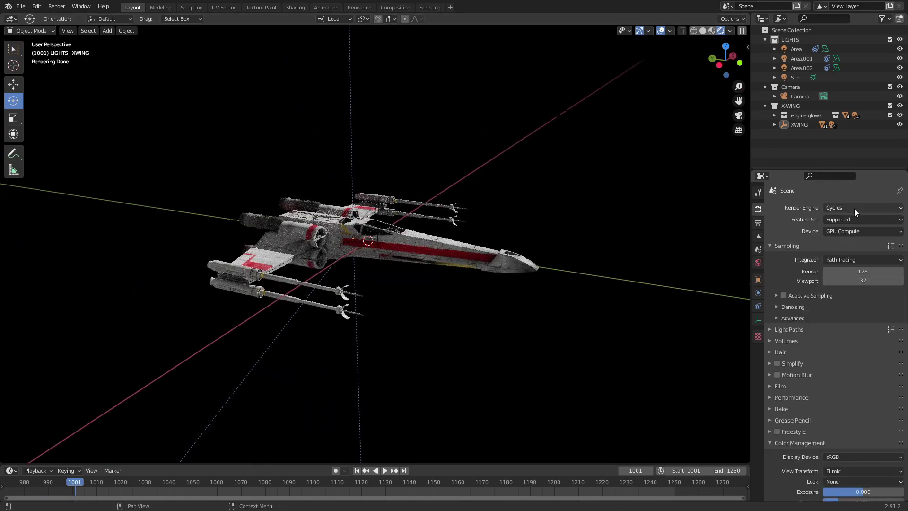
left_click(851, 208)
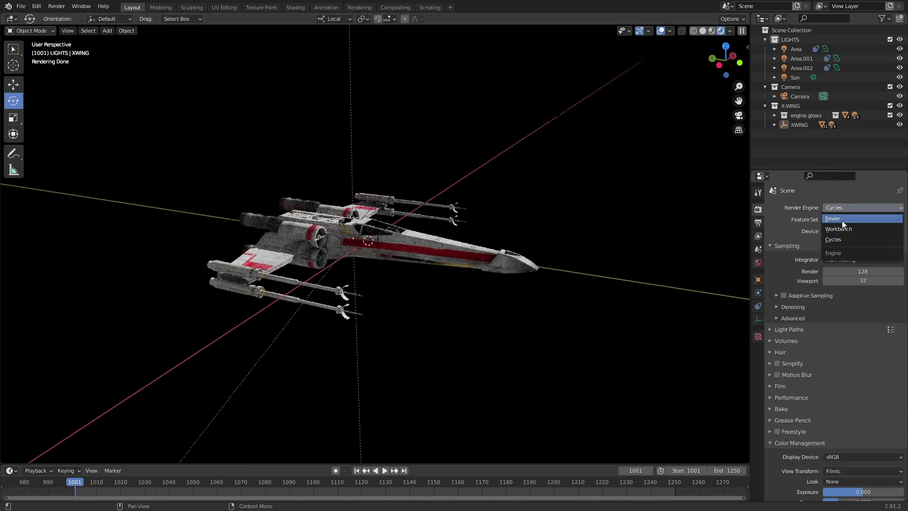
left_click(841, 219)
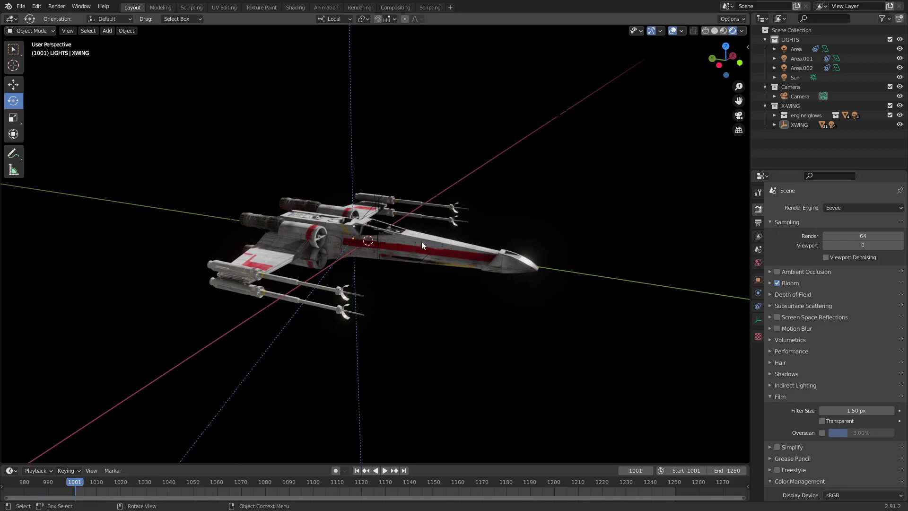
middle_click_drag(421, 241, 374, 240)
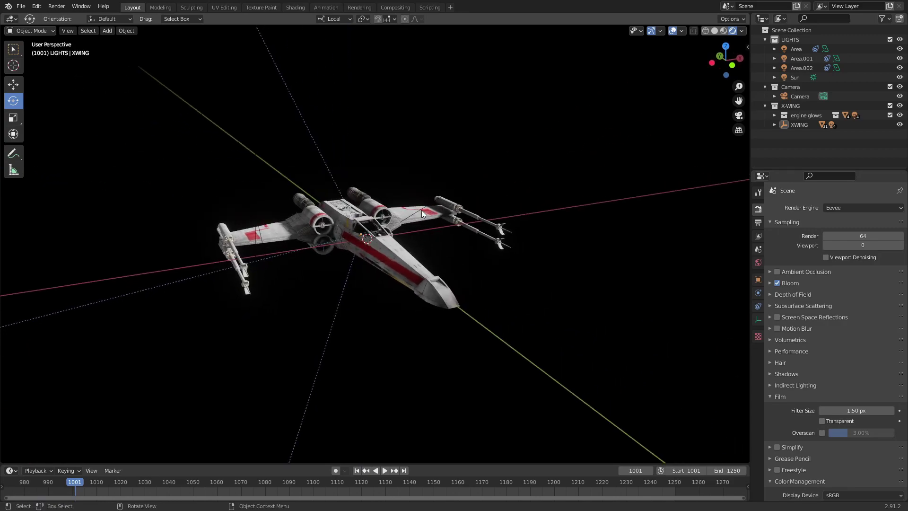